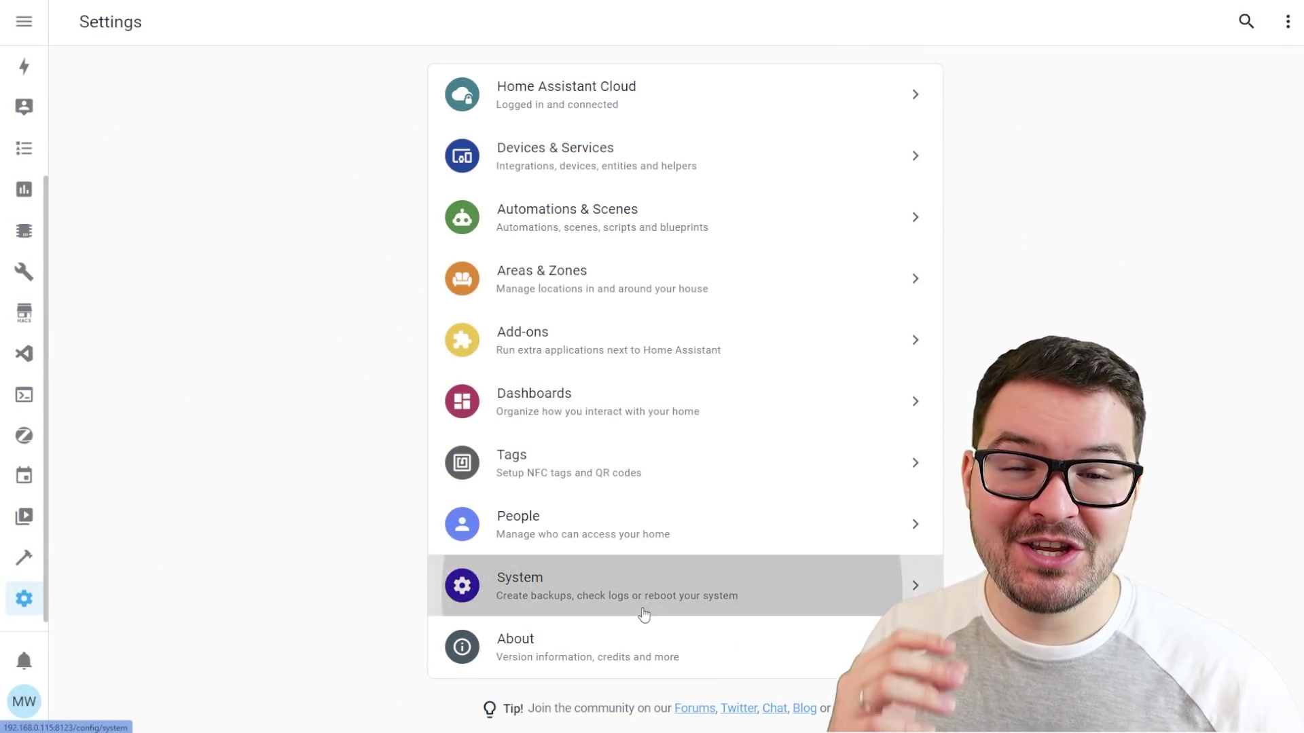
- Open System in Settings to list General, Updates, Logs, Backups, Network, Storage and Hardware
left_click(644, 616)
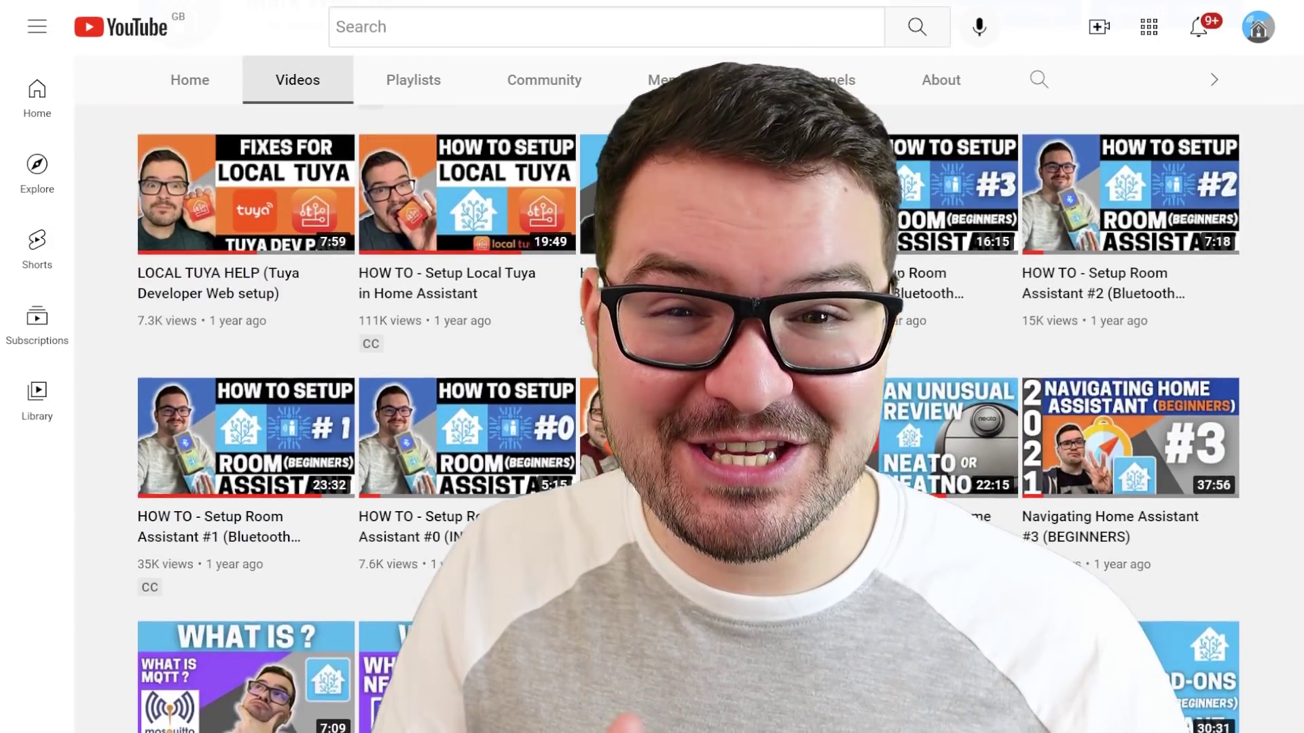
scroll(689, 408, "up", 15)
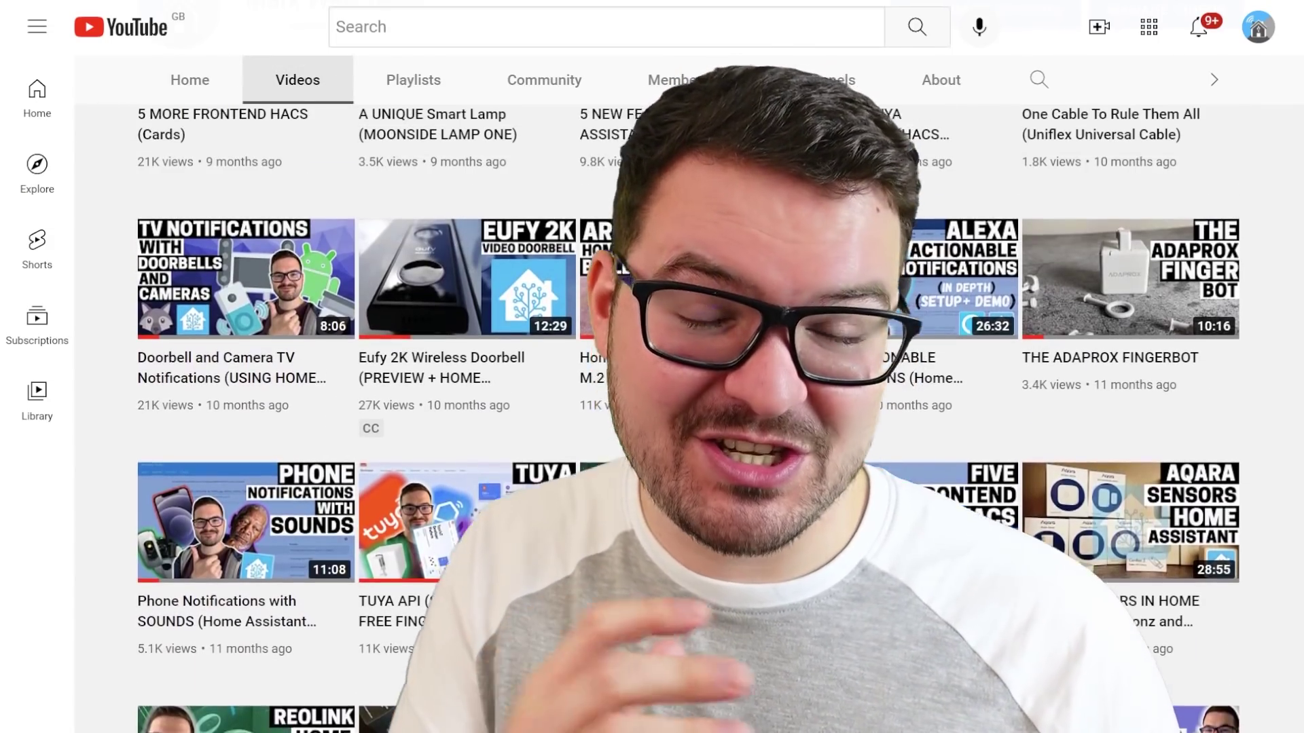
scroll(688, 408, "up", 15)
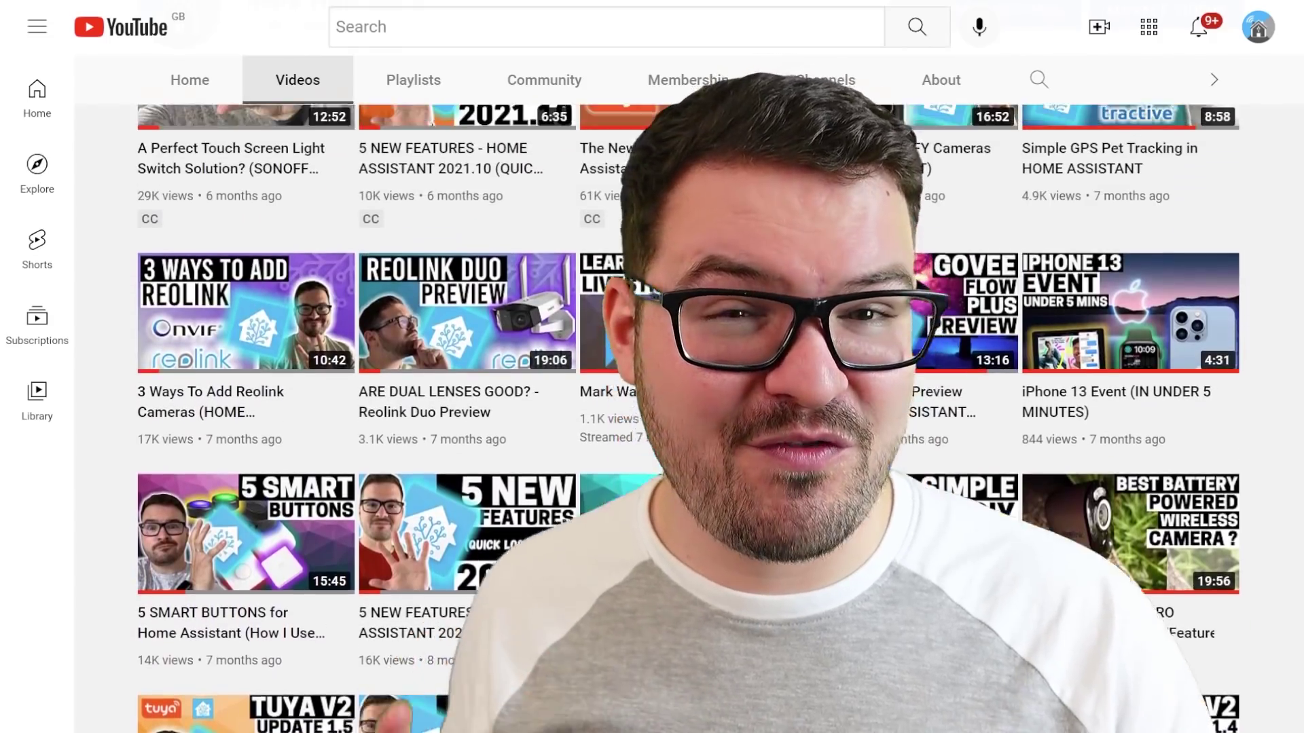
scroll(689, 407, "up", 15)
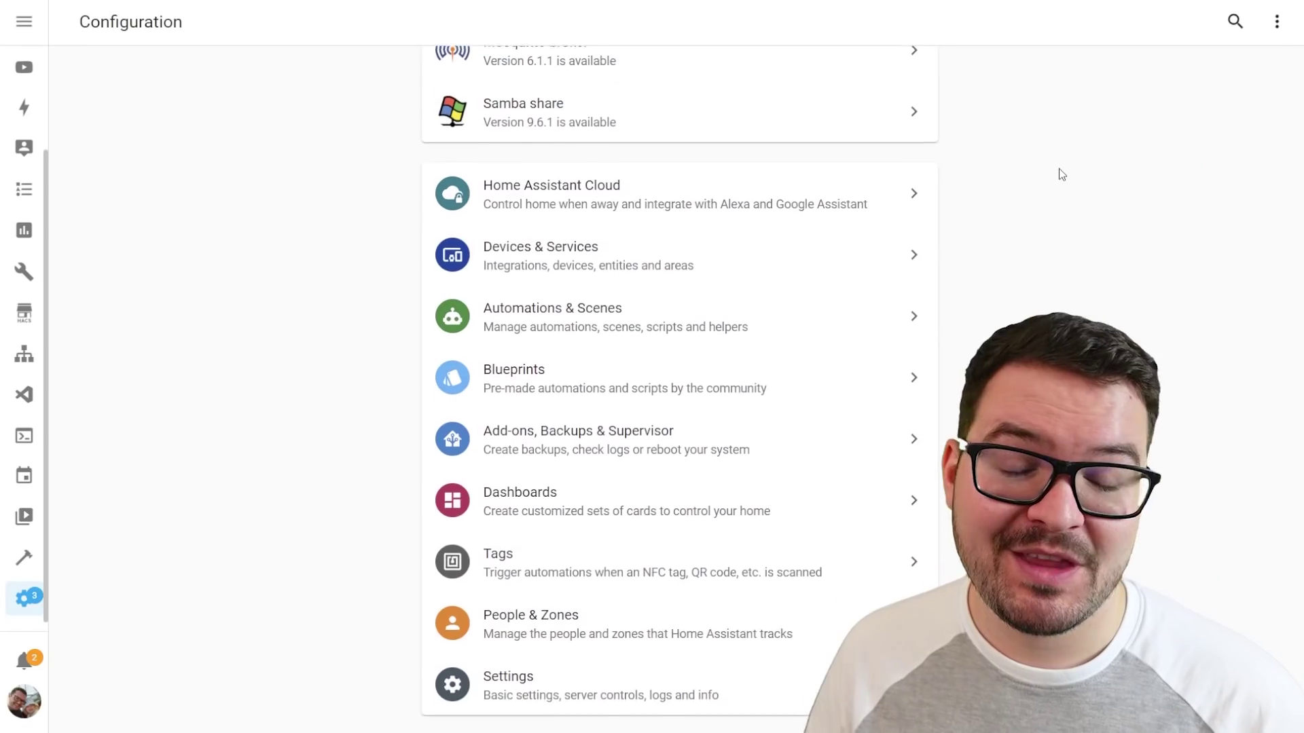
scroll(1058, 176, "down", 1)
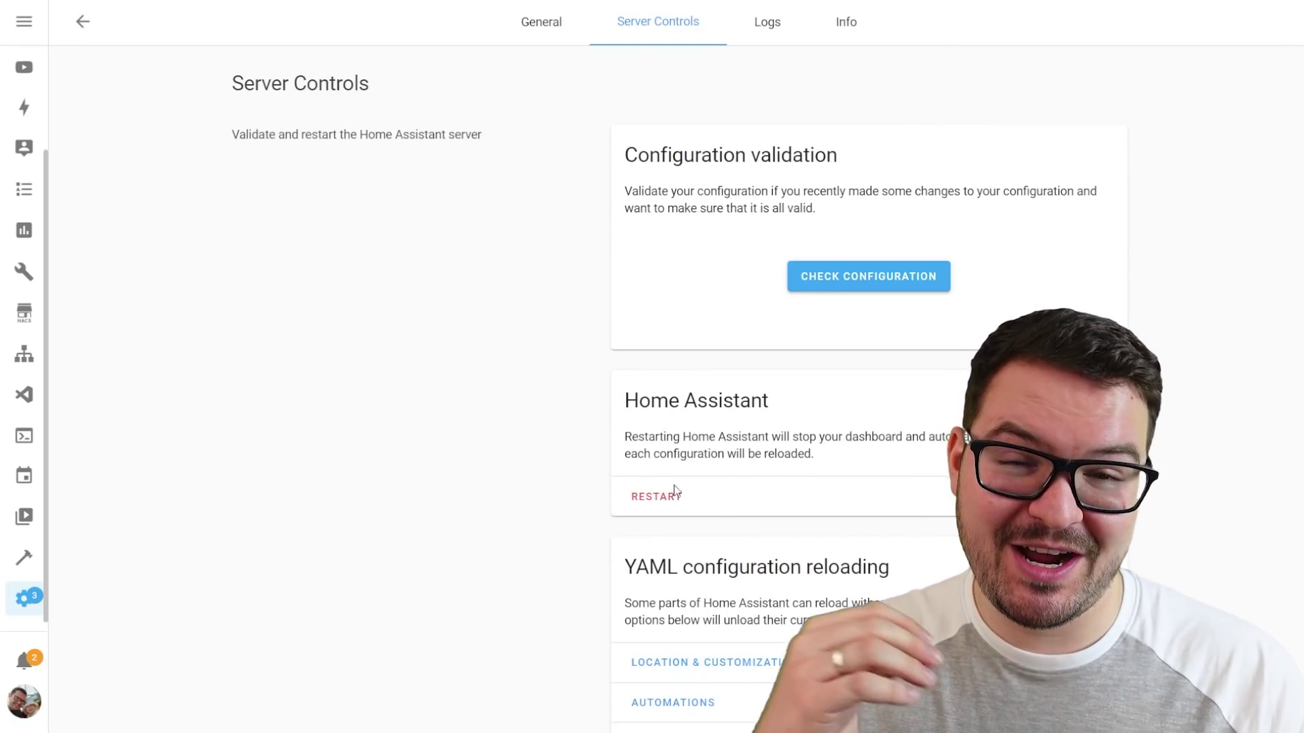
- Leave the old Server Controls page and return to the main configuration list
scroll(517, 399, "down", 7)
scroll(518, 397, "up", 7)
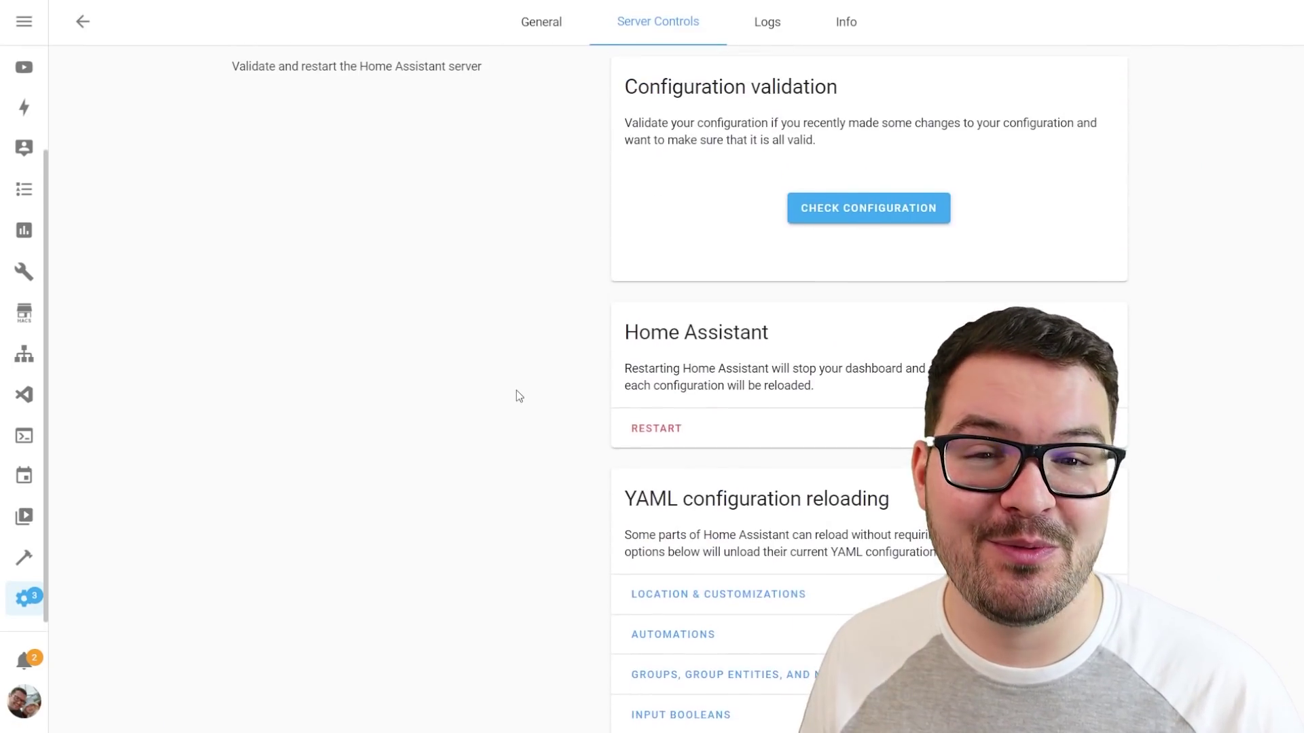
left_click(101, 35)
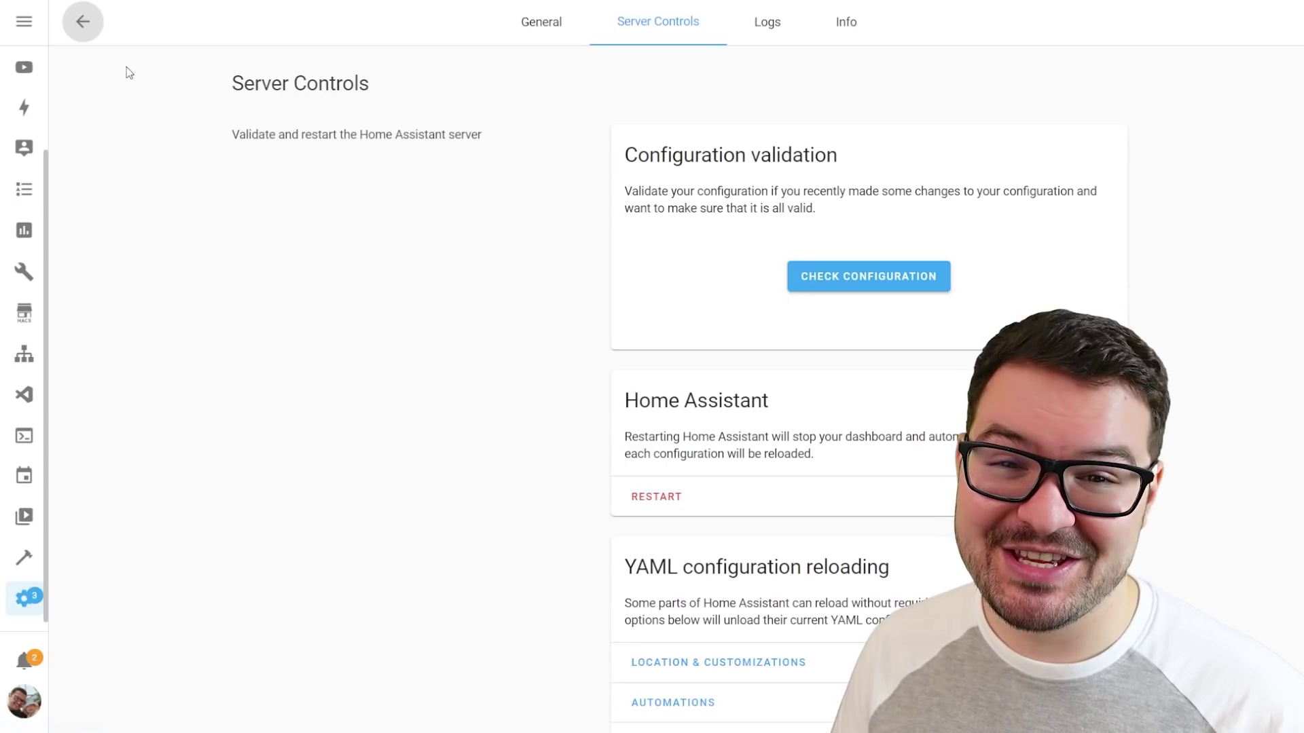
left_click(78, 27)
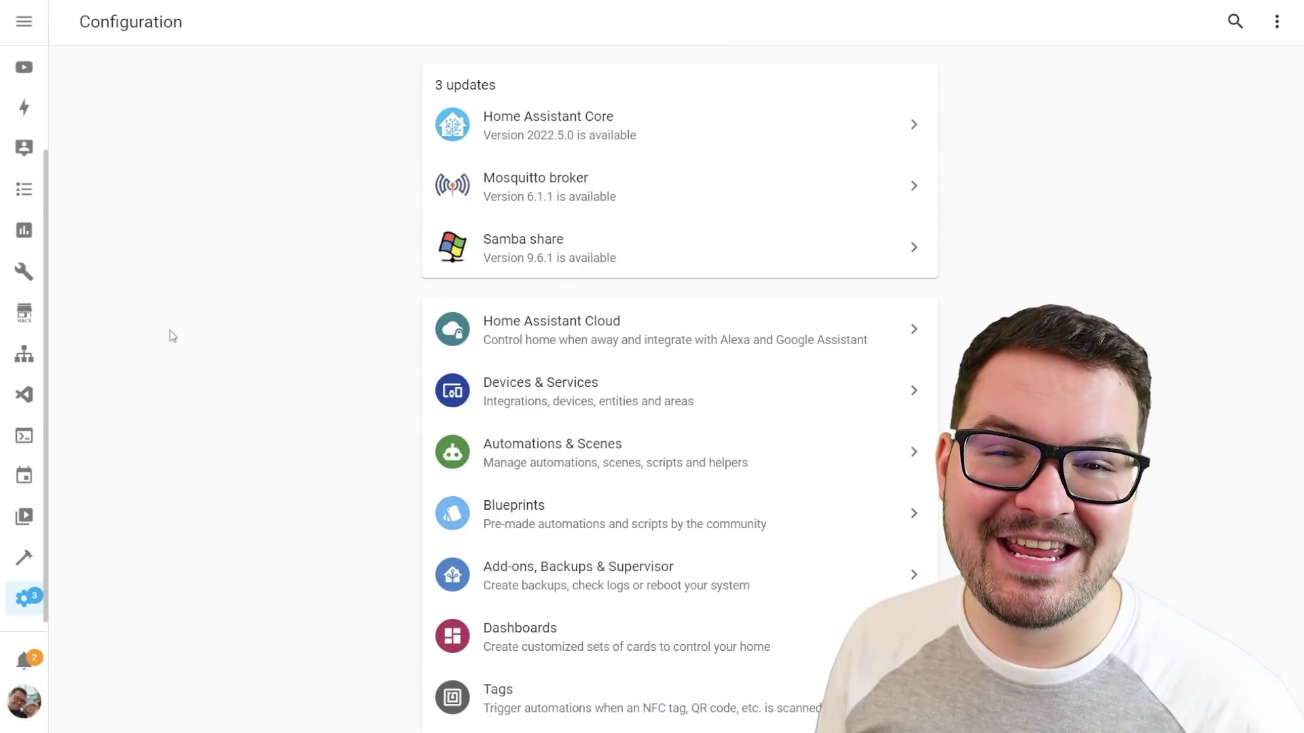
- Show the System tab of Add-ons, Backups & Supervisor with Core, Supervisor and Host details
scroll(450, 465, "down", 2)
left_click(579, 411)
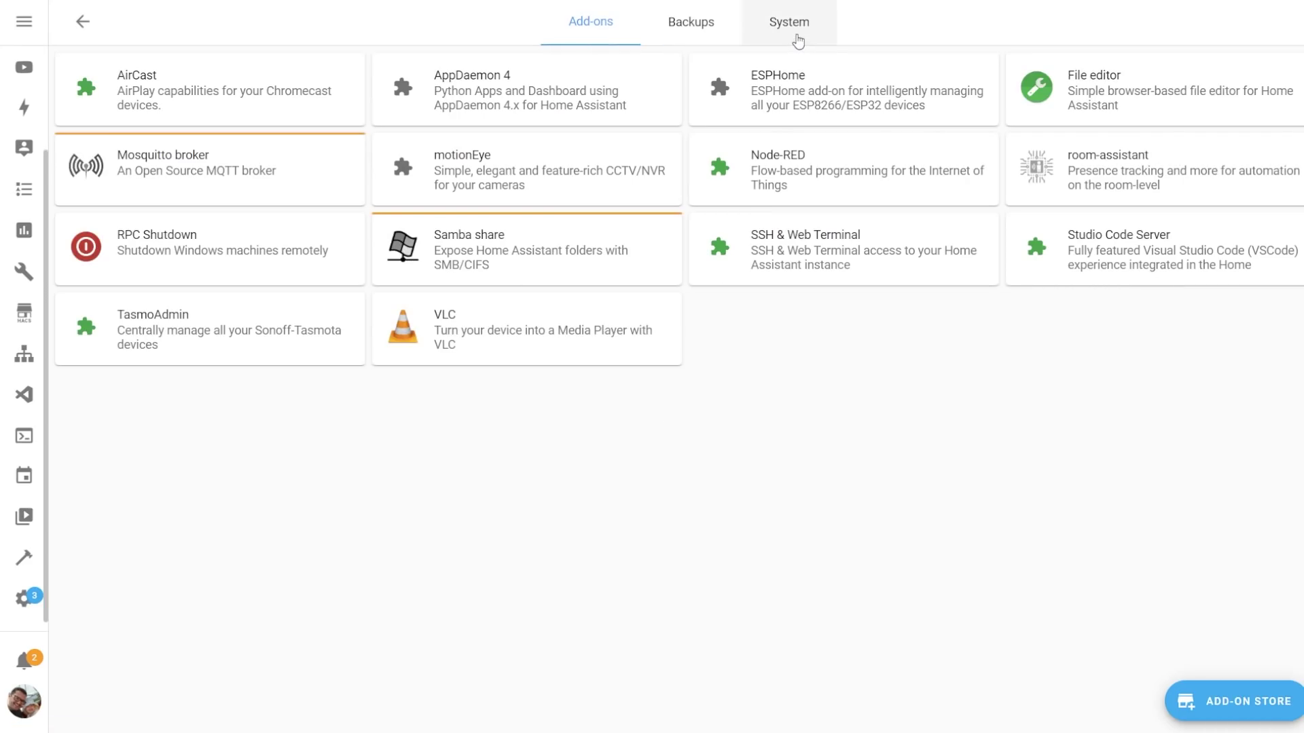
left_click(795, 42)
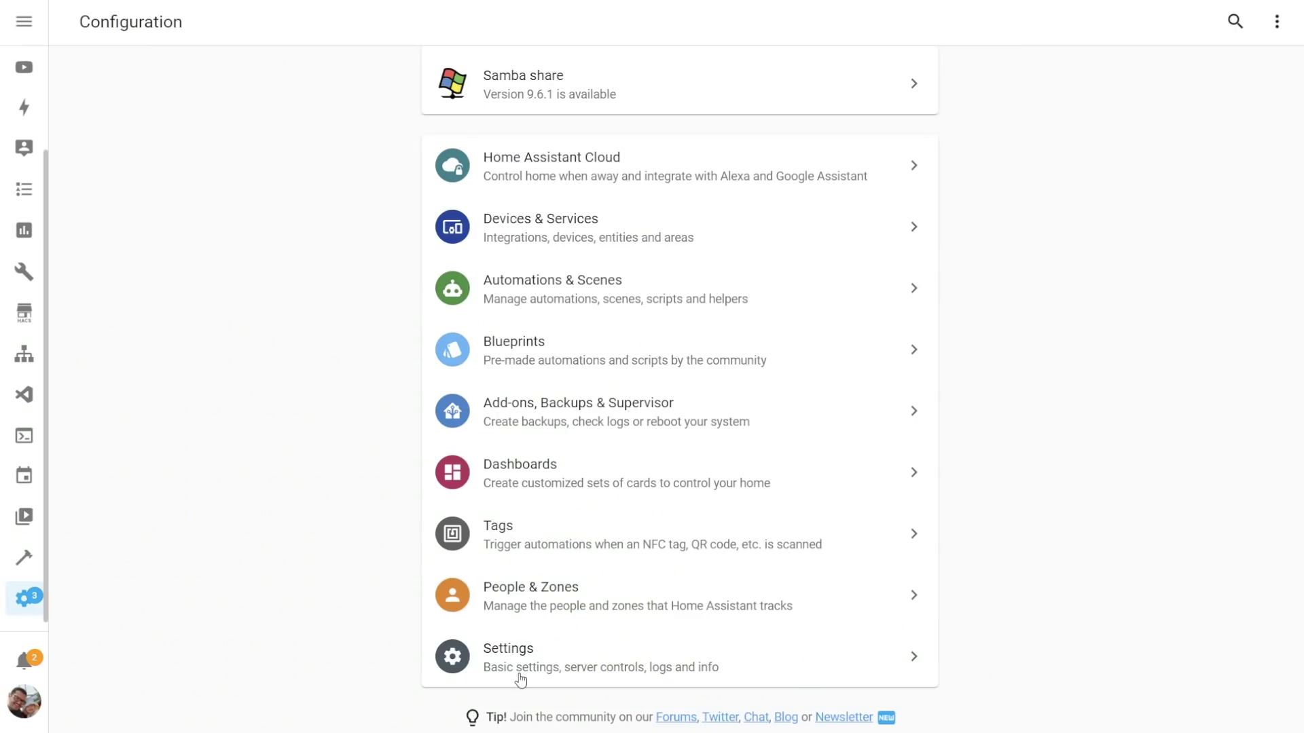
left_click(519, 672)
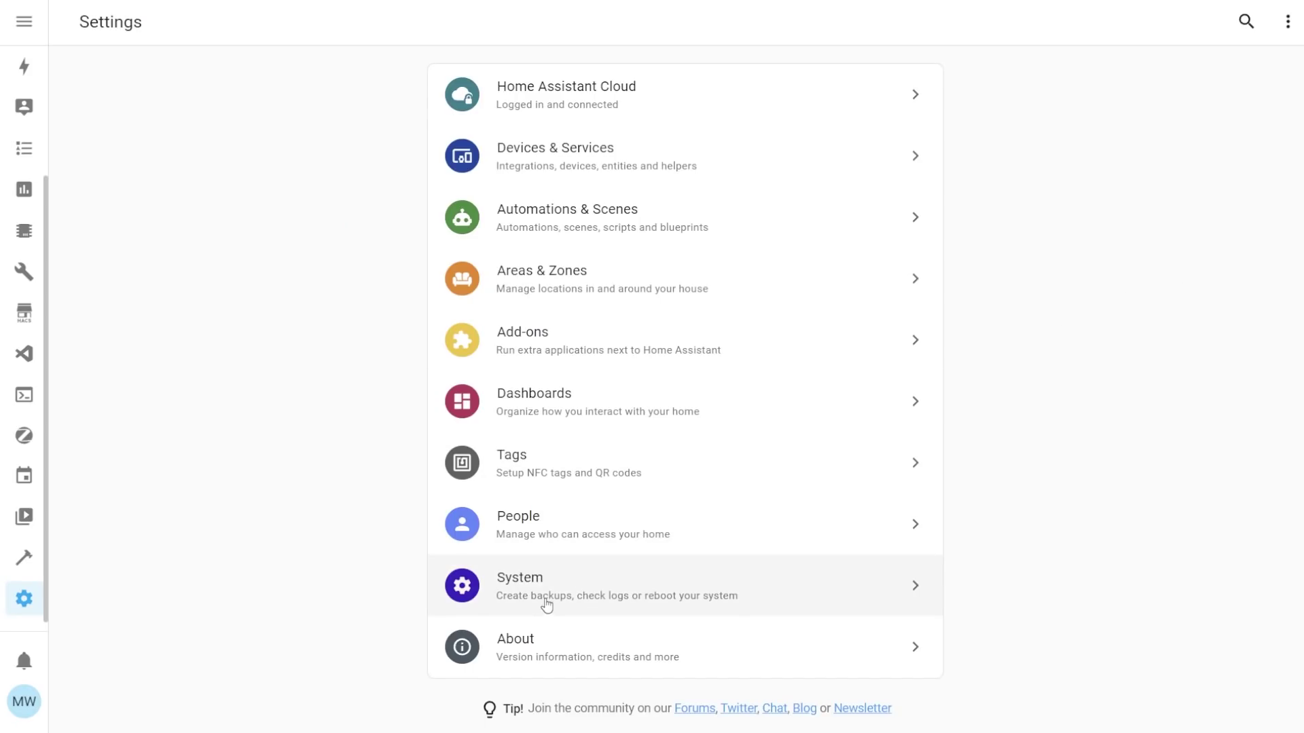
- Open the System row in the new reorganised Settings menu
left_click(548, 604)
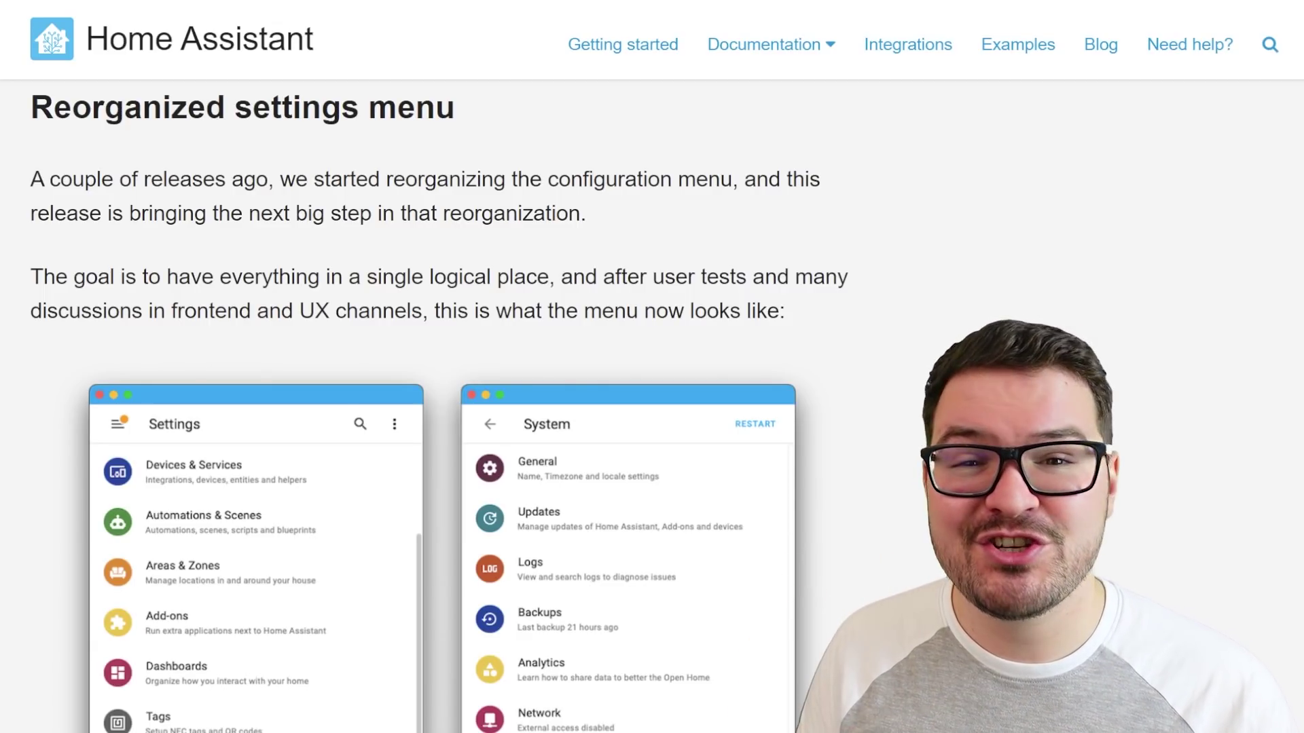
scroll(435, 407, "down", 7)
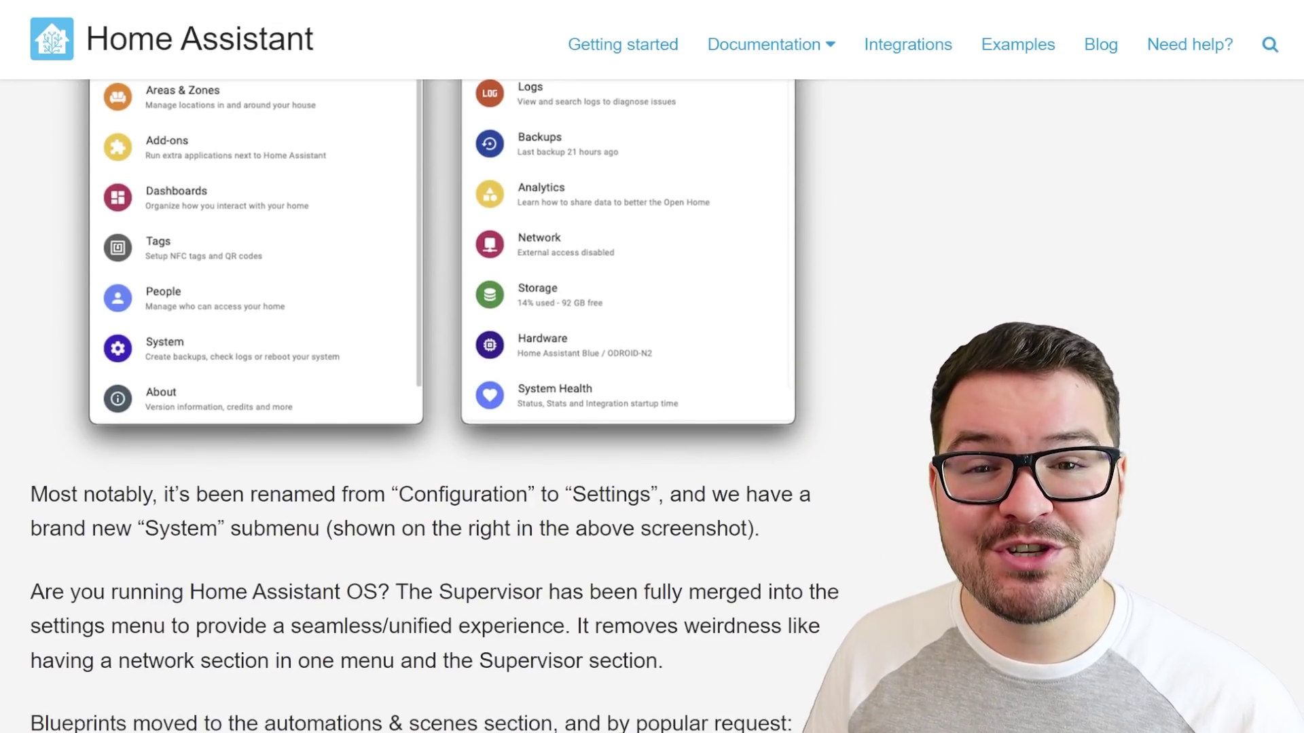
scroll(435, 408, "down", 8)
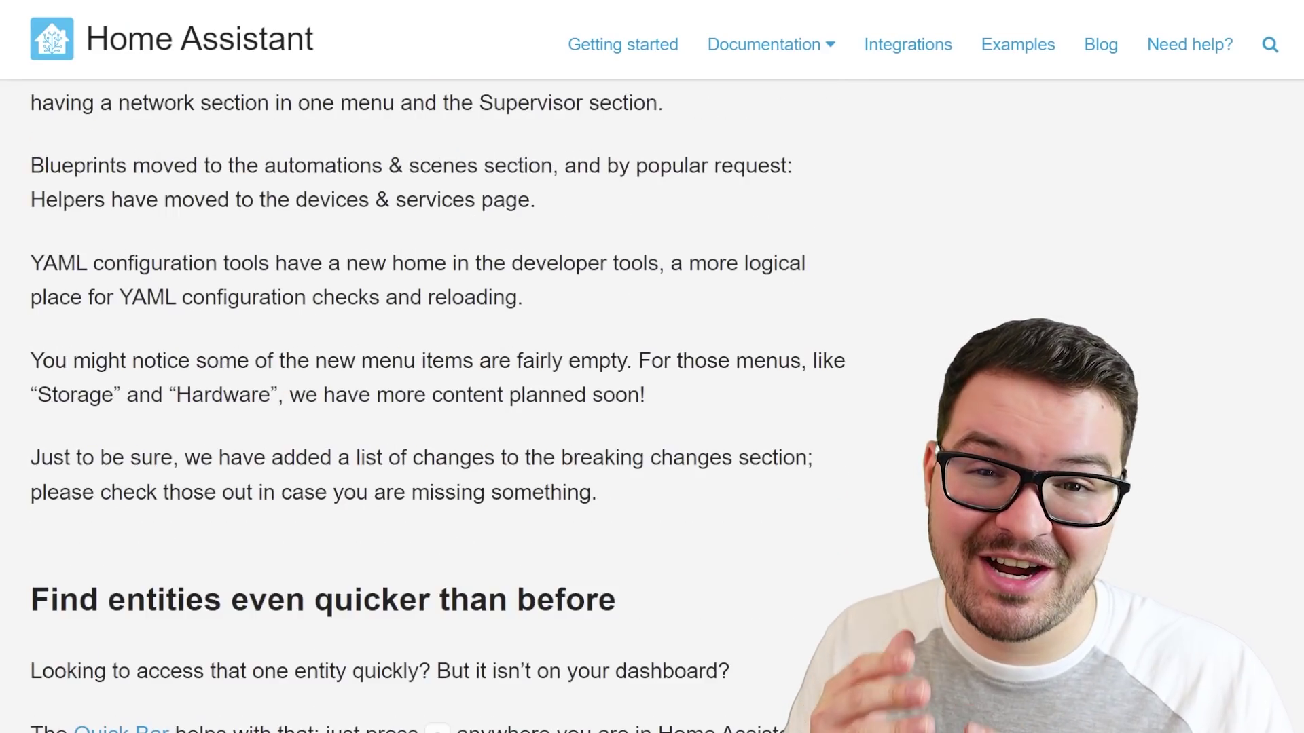
scroll(435, 408, "down", 7)
scroll(435, 407, "down", 7)
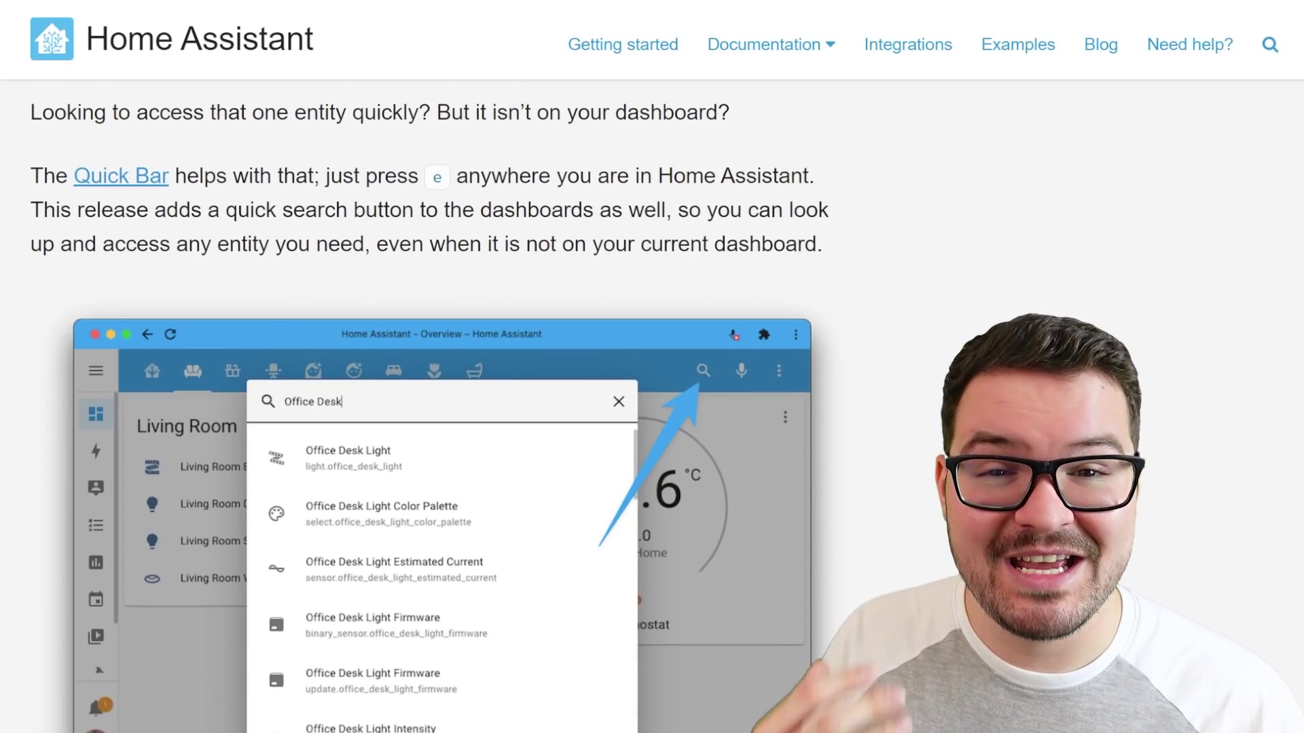
scroll(435, 408, "down", 3)
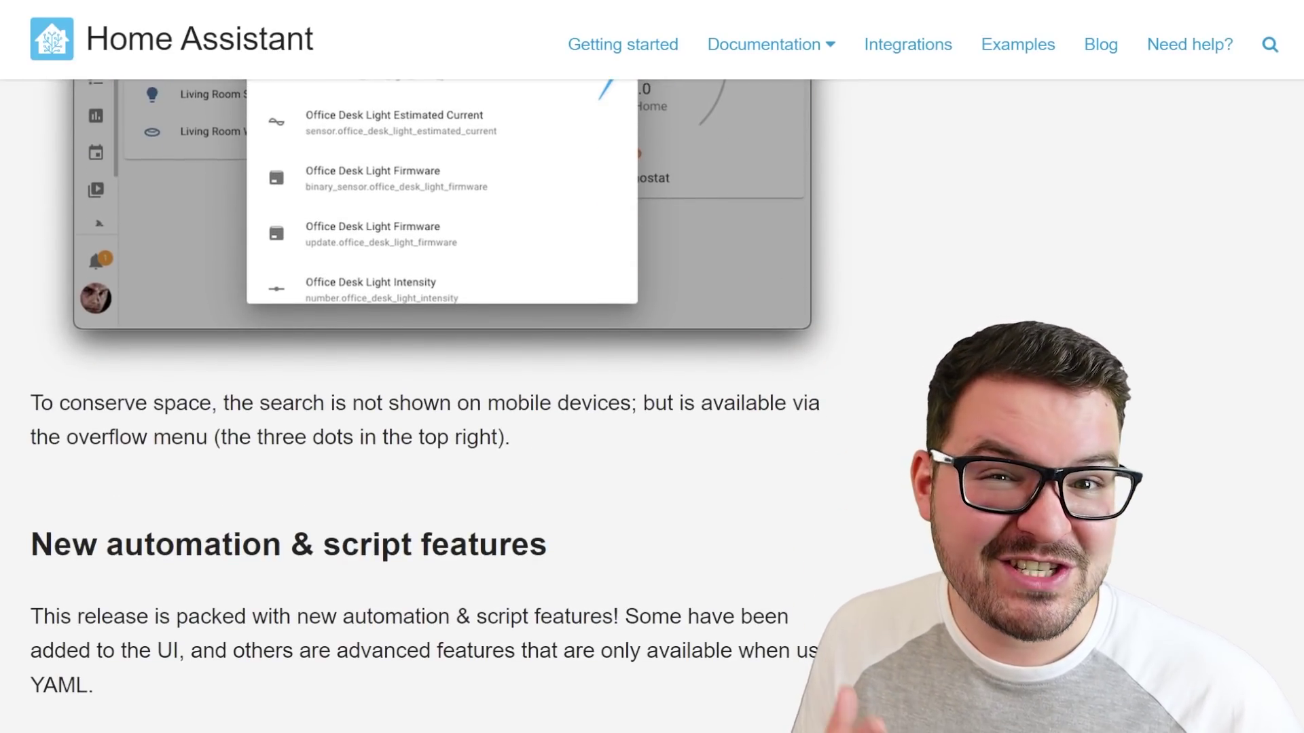
scroll(434, 407, "down", 5)
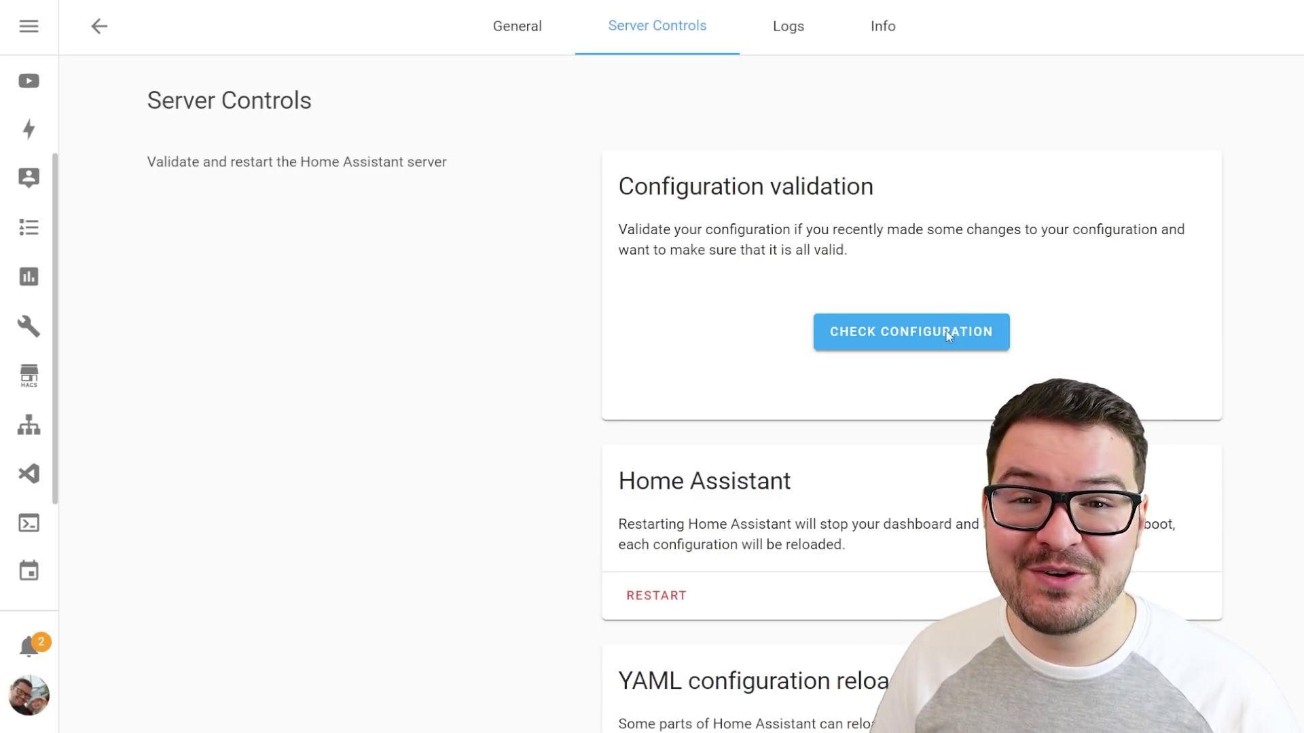
- Return to the configuration list and open the Server Controls page
scroll(31, 588, "down", 2)
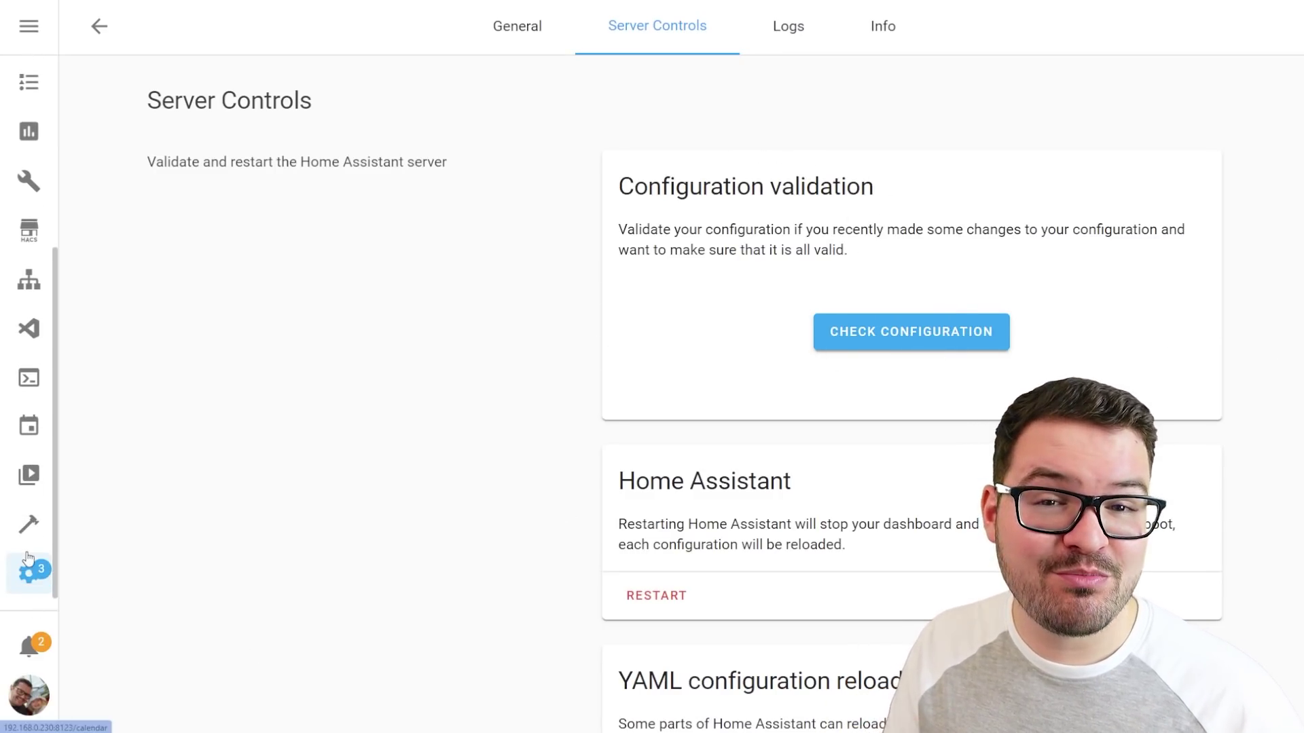
left_click(29, 574)
scroll(291, 340, "down", 5)
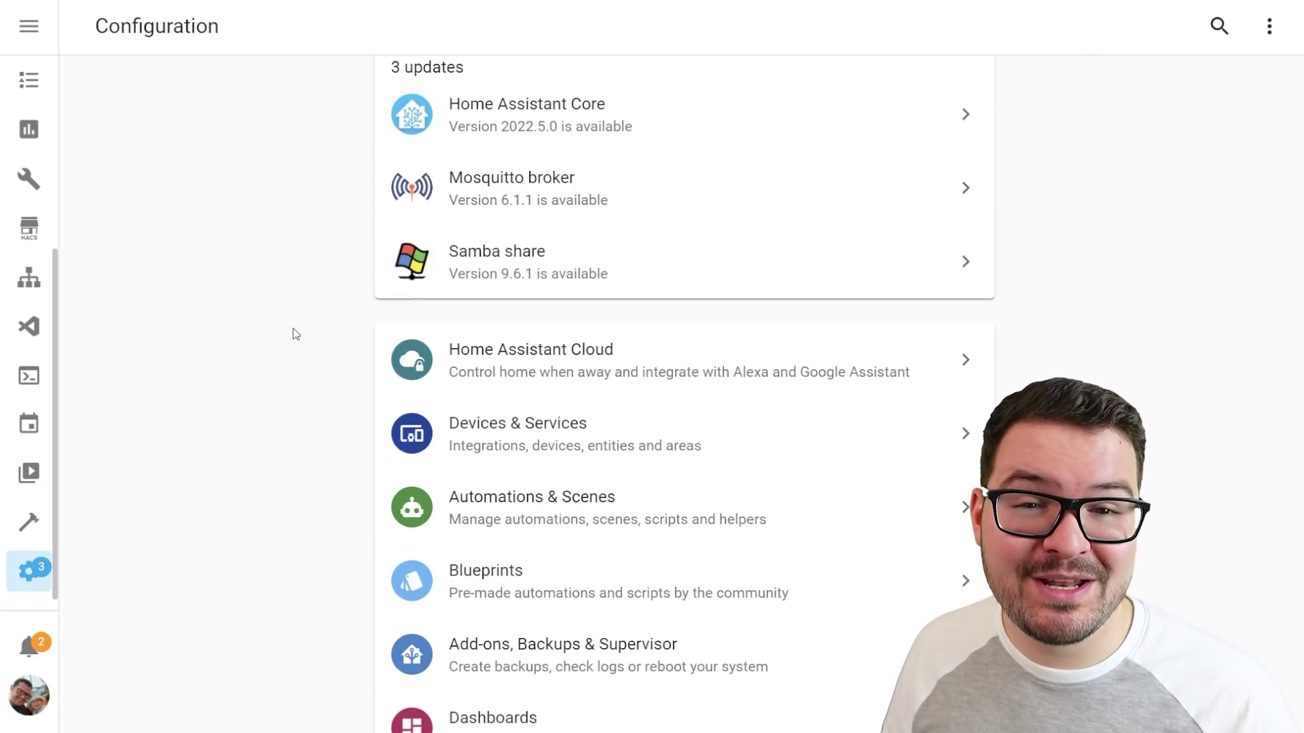
left_click(483, 663)
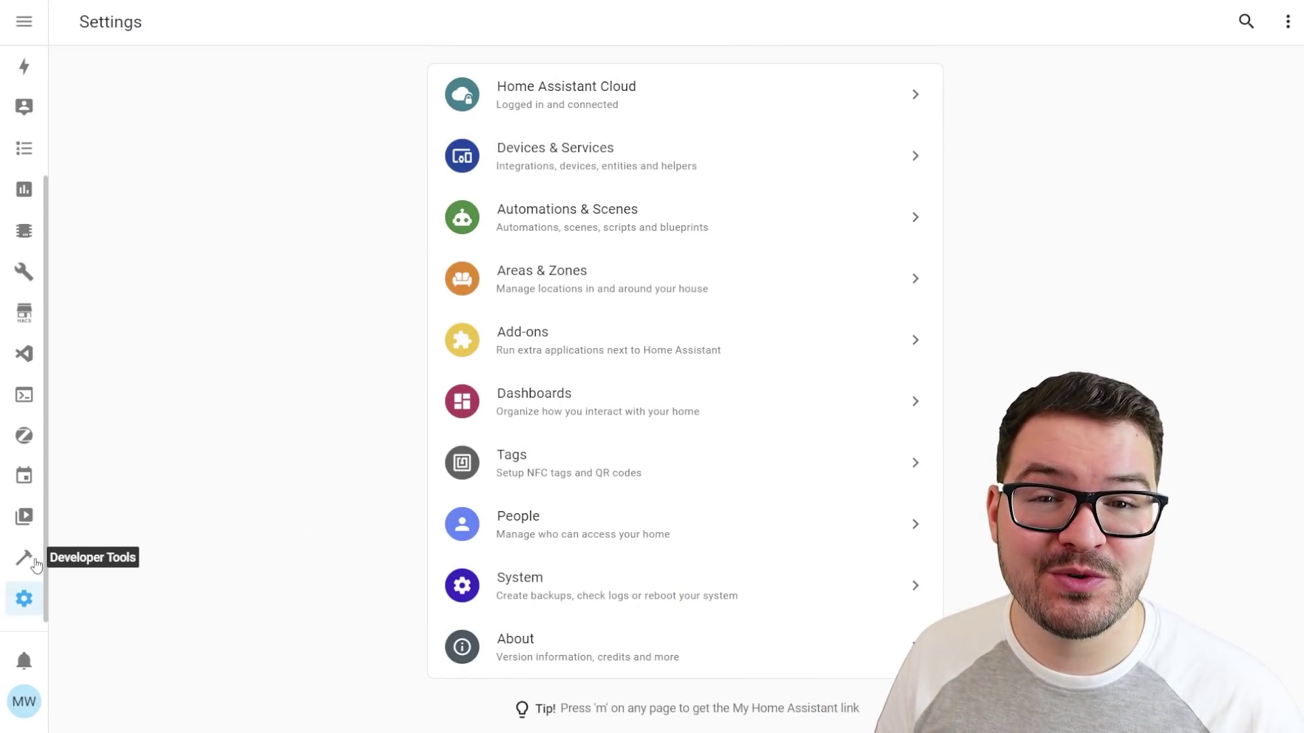
- Run the configuration check in Developer Tools' YAML section, which reports 'Configuration valid!'
left_click(34, 566)
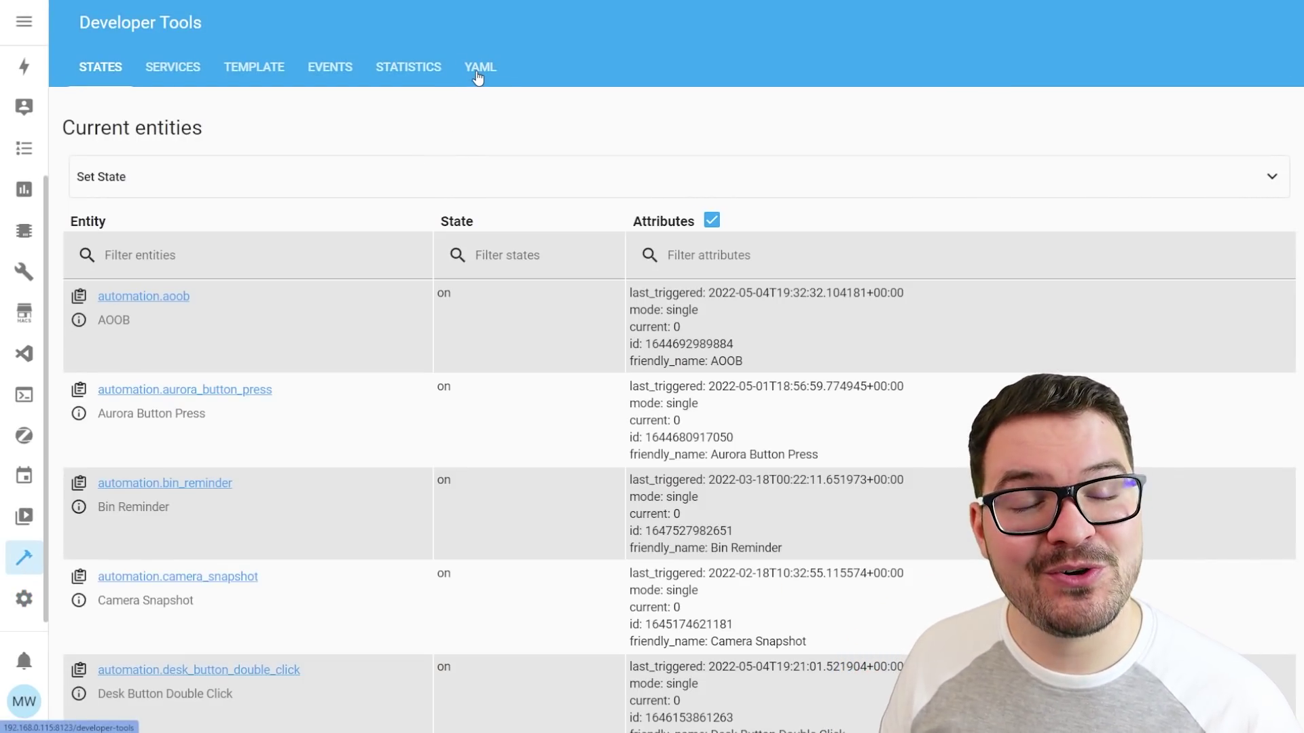
left_click(479, 75)
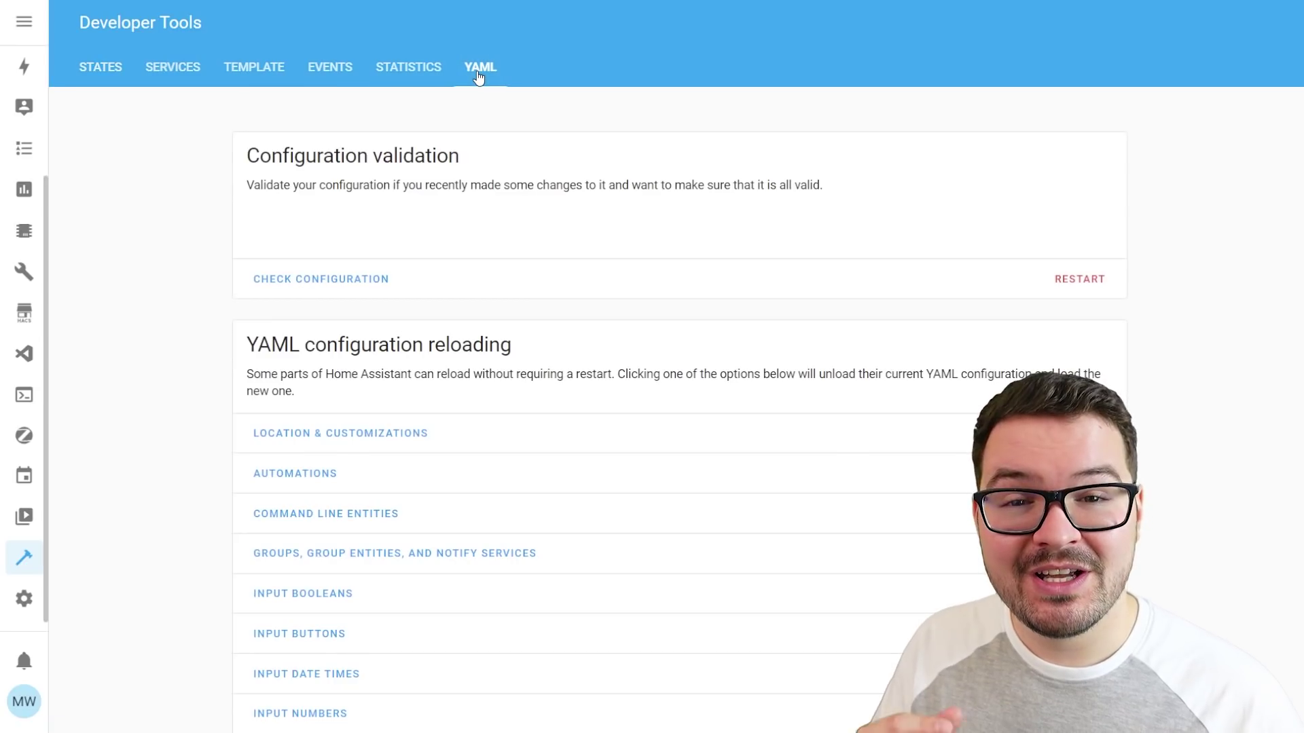
left_click_drag(485, 164, 321, 148)
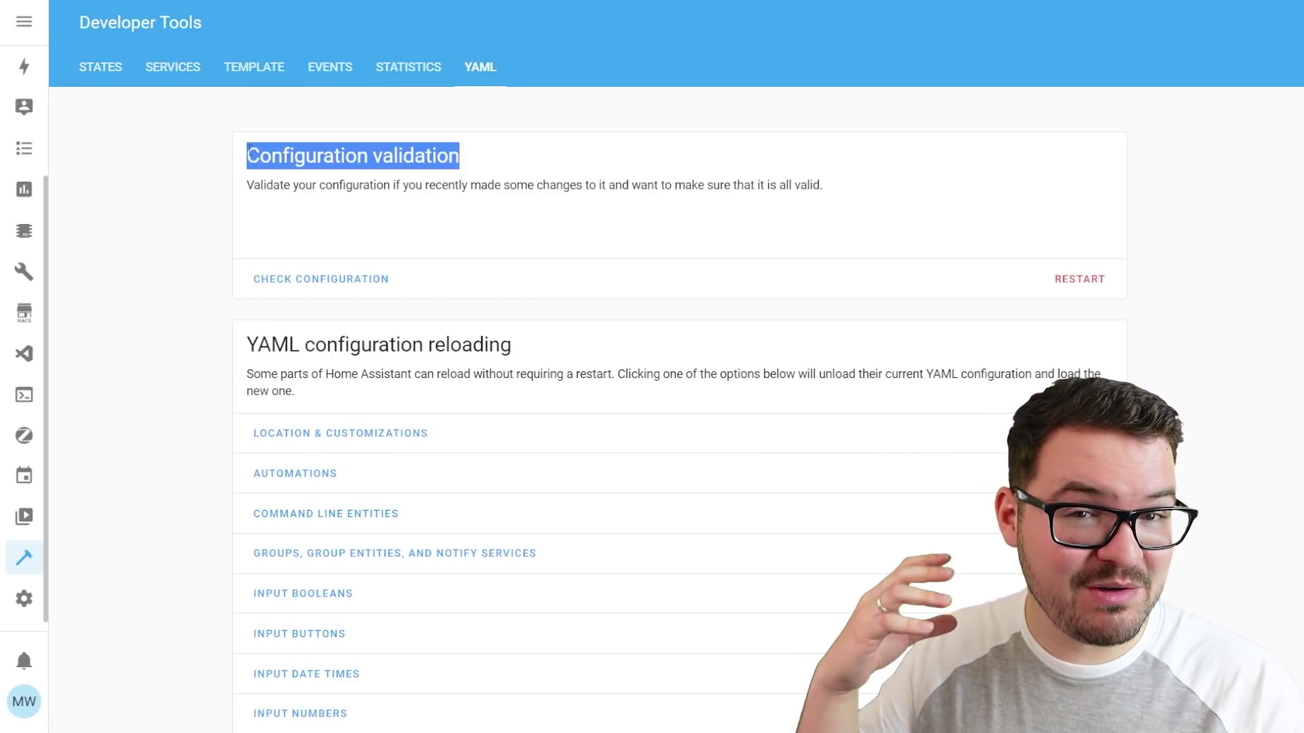
left_click(242, 253)
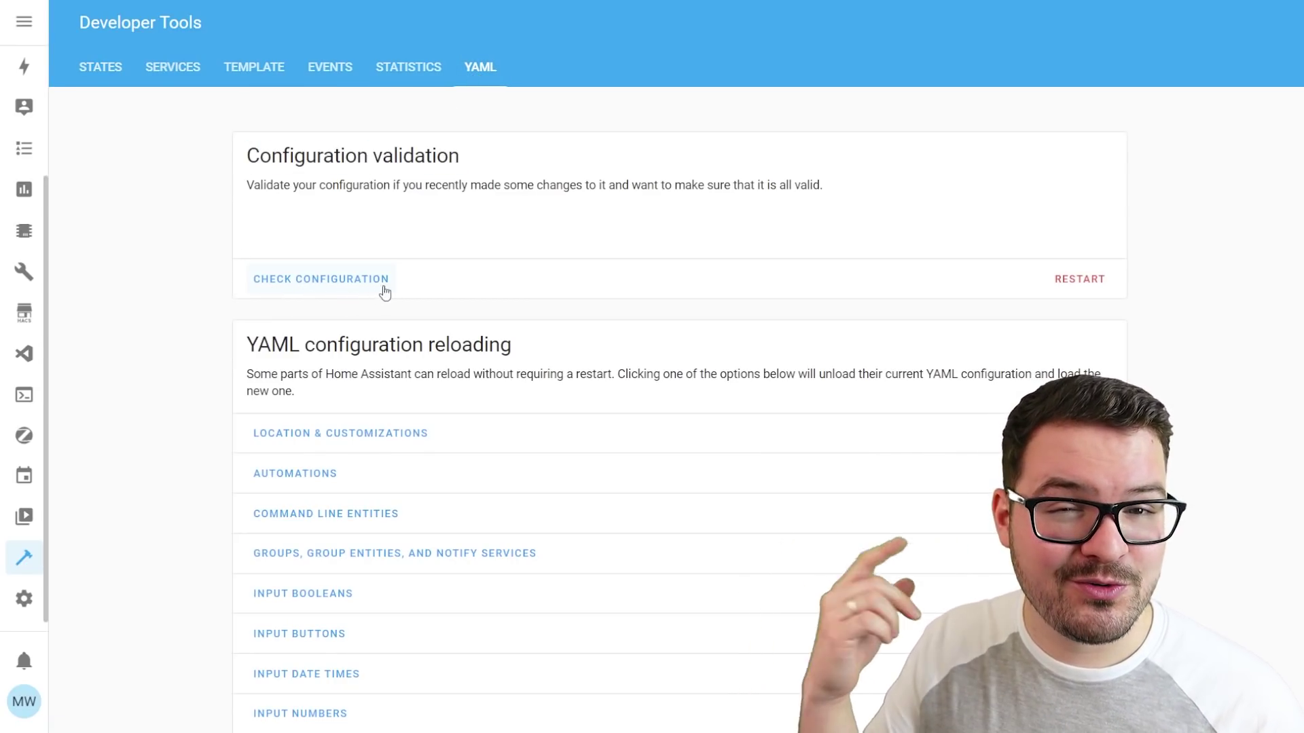
scroll(212, 337, "down", 7)
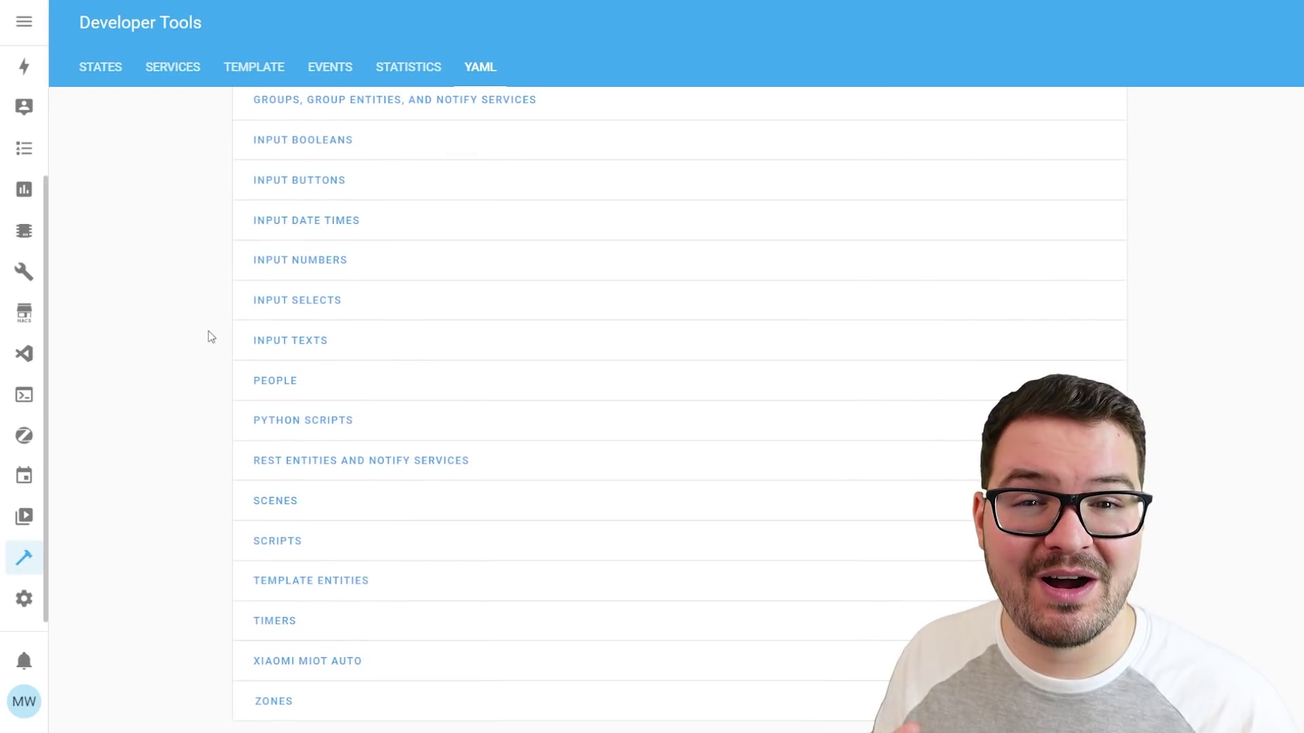
scroll(211, 337, "up", 7)
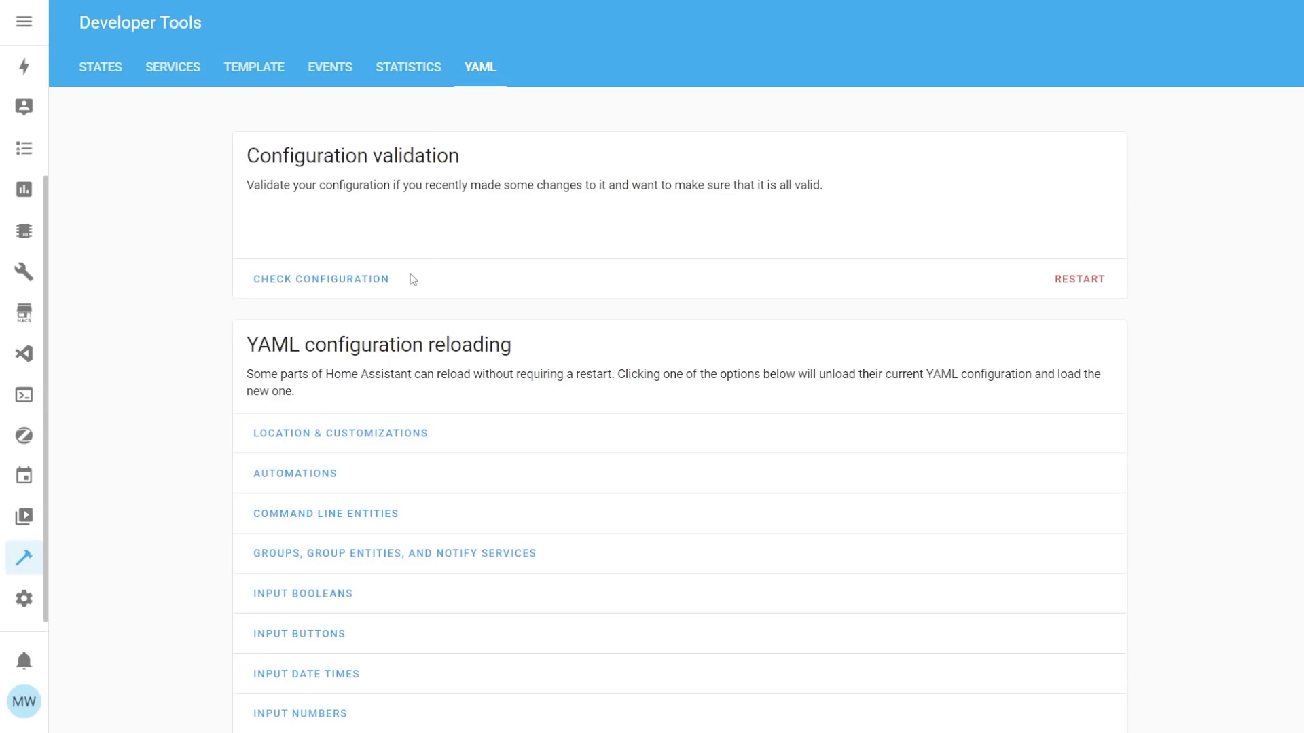
left_click(306, 281)
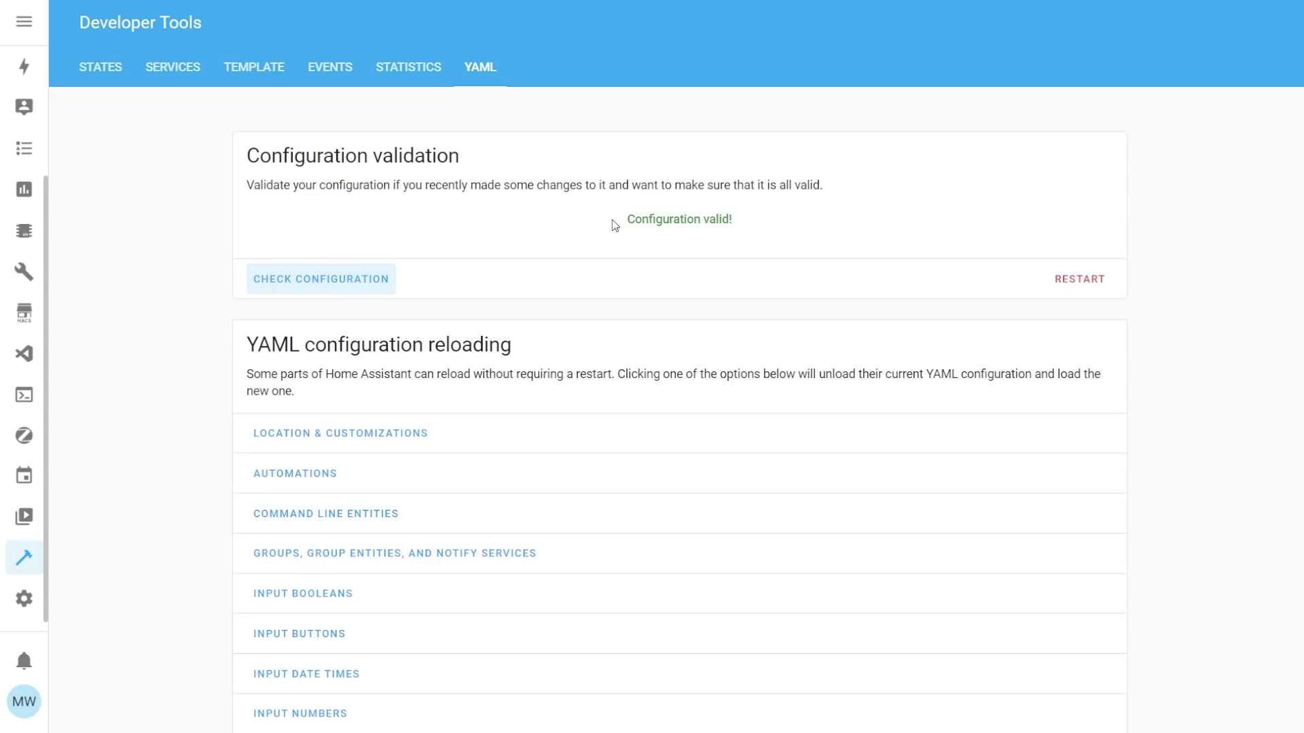
left_click_drag(615, 224, 749, 222)
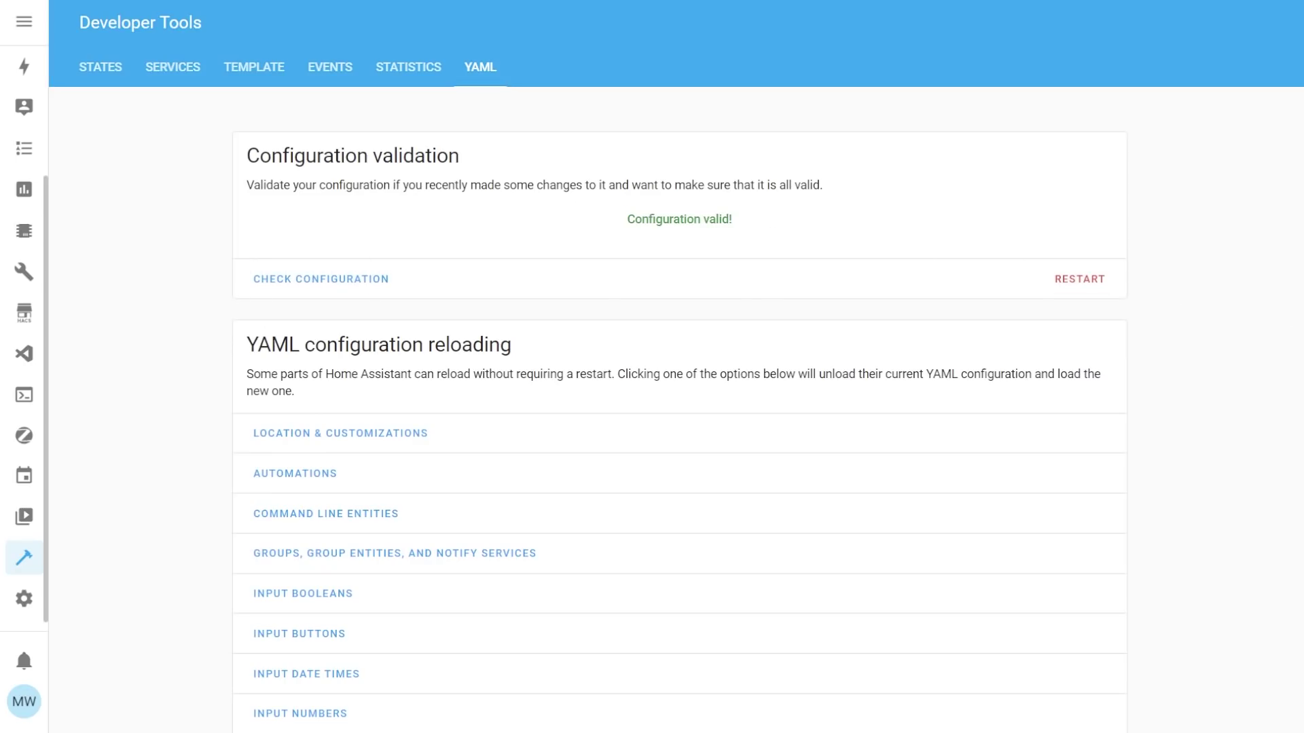
- Verify Advanced Mode is on in the user profile, then return to the Settings overview
left_click(22, 704)
scroll(332, 511, "down", 6)
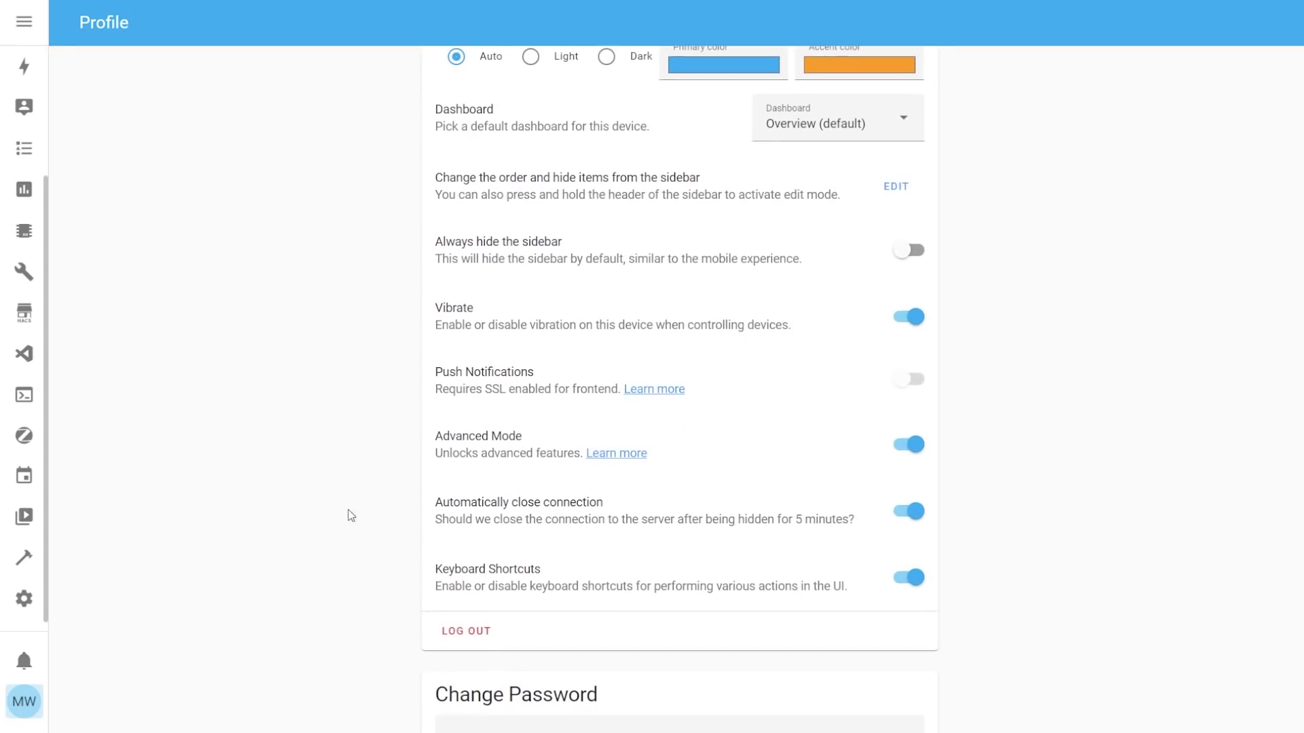
left_click_drag(520, 438, 438, 435)
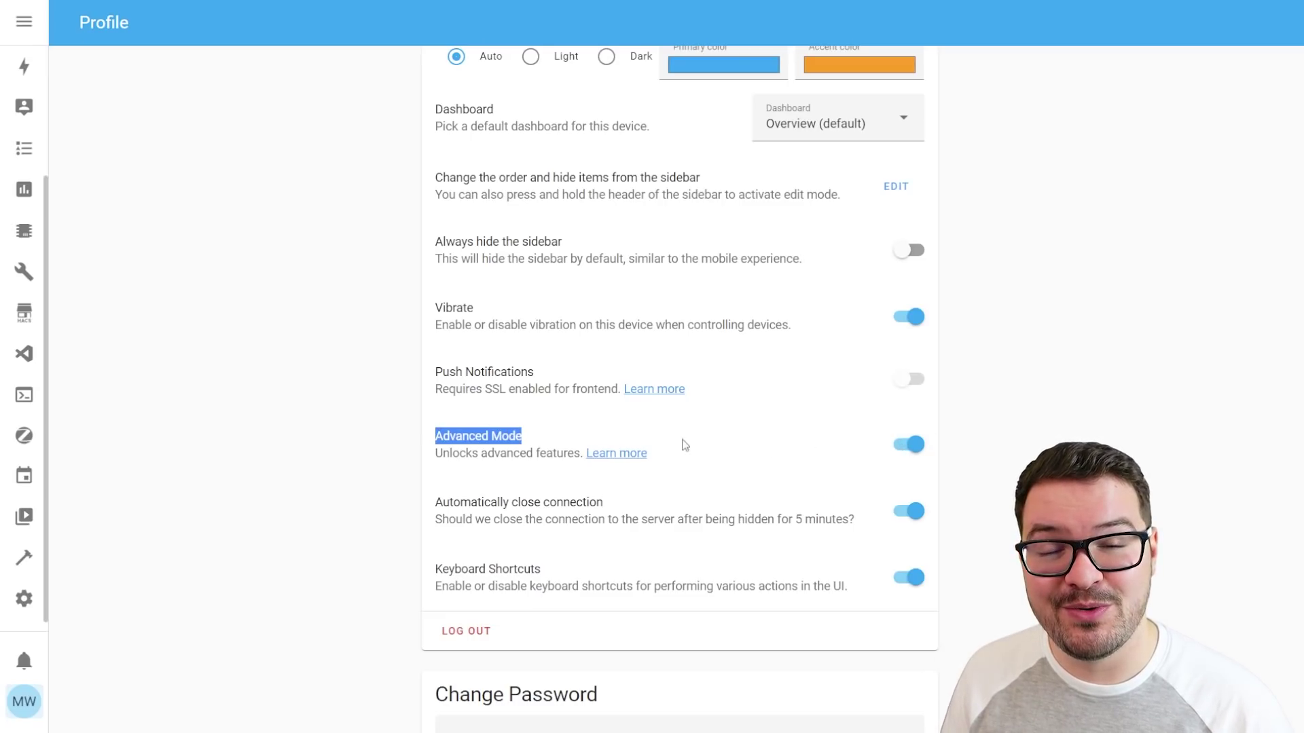
left_click(23, 599)
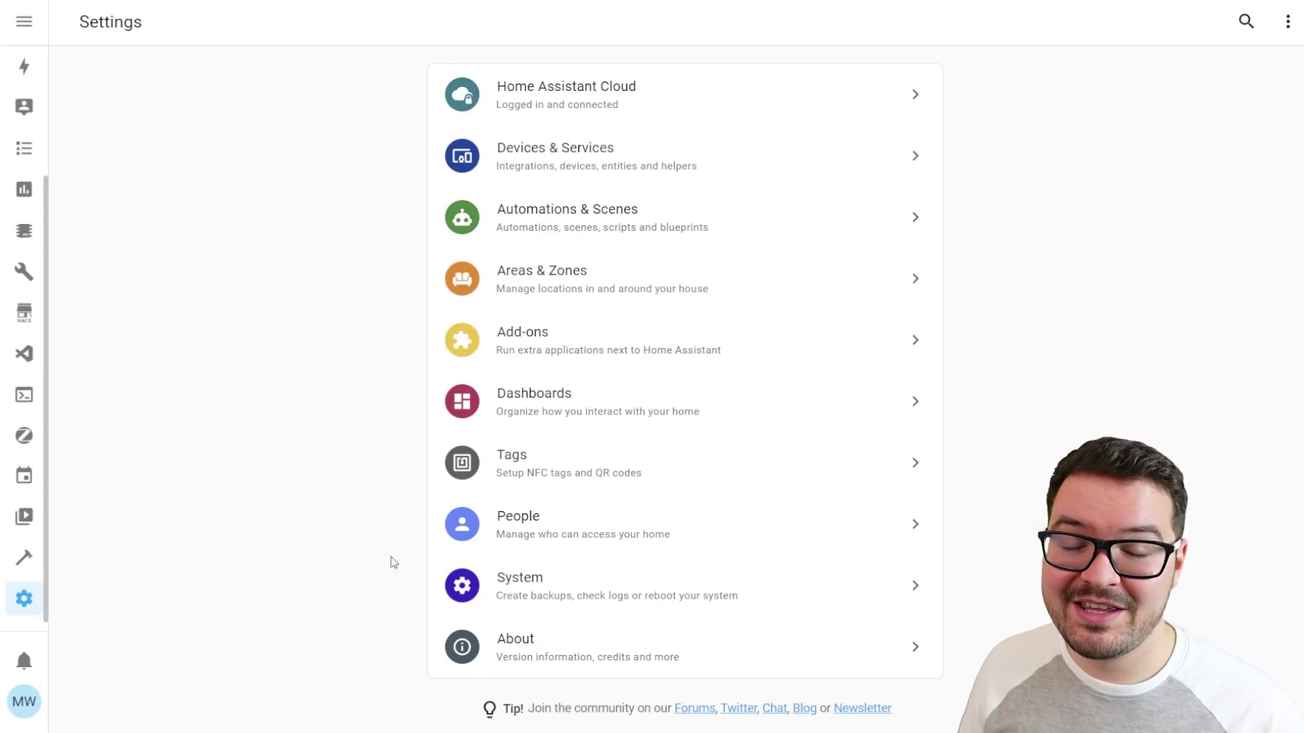
left_click(540, 588)
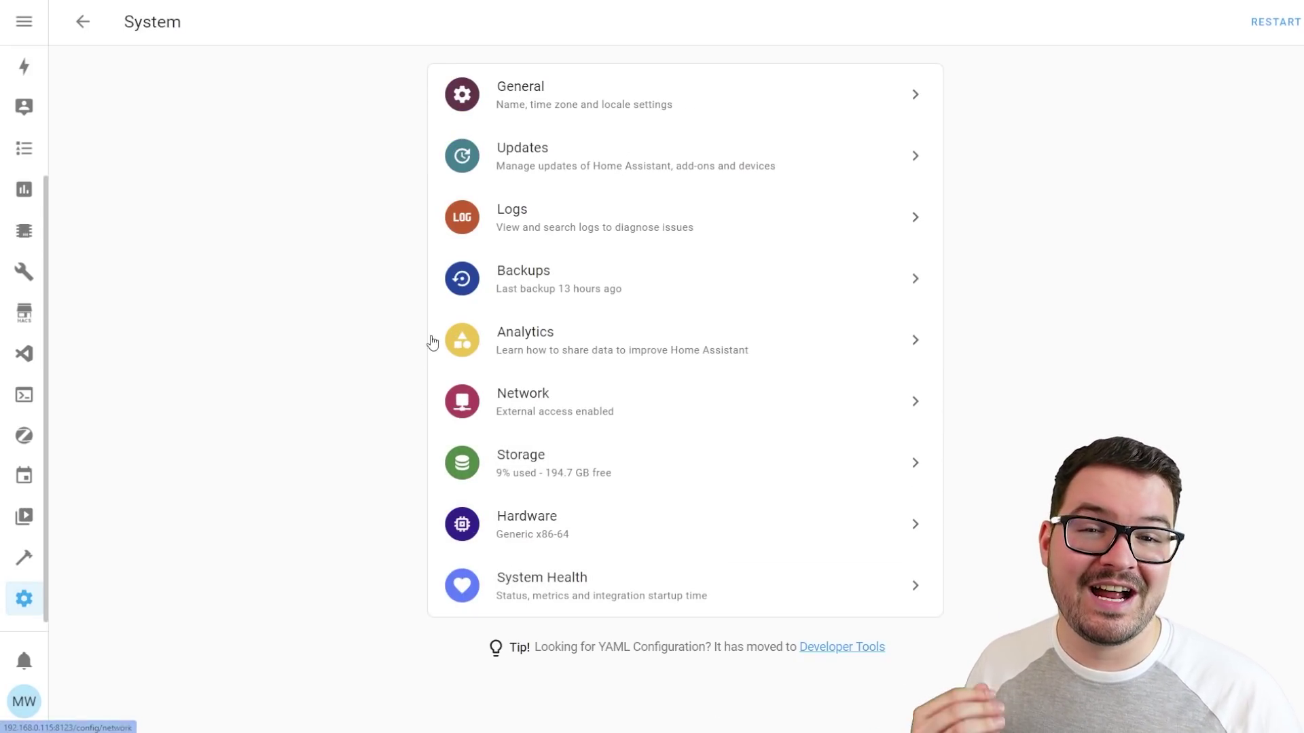
left_click(572, 530)
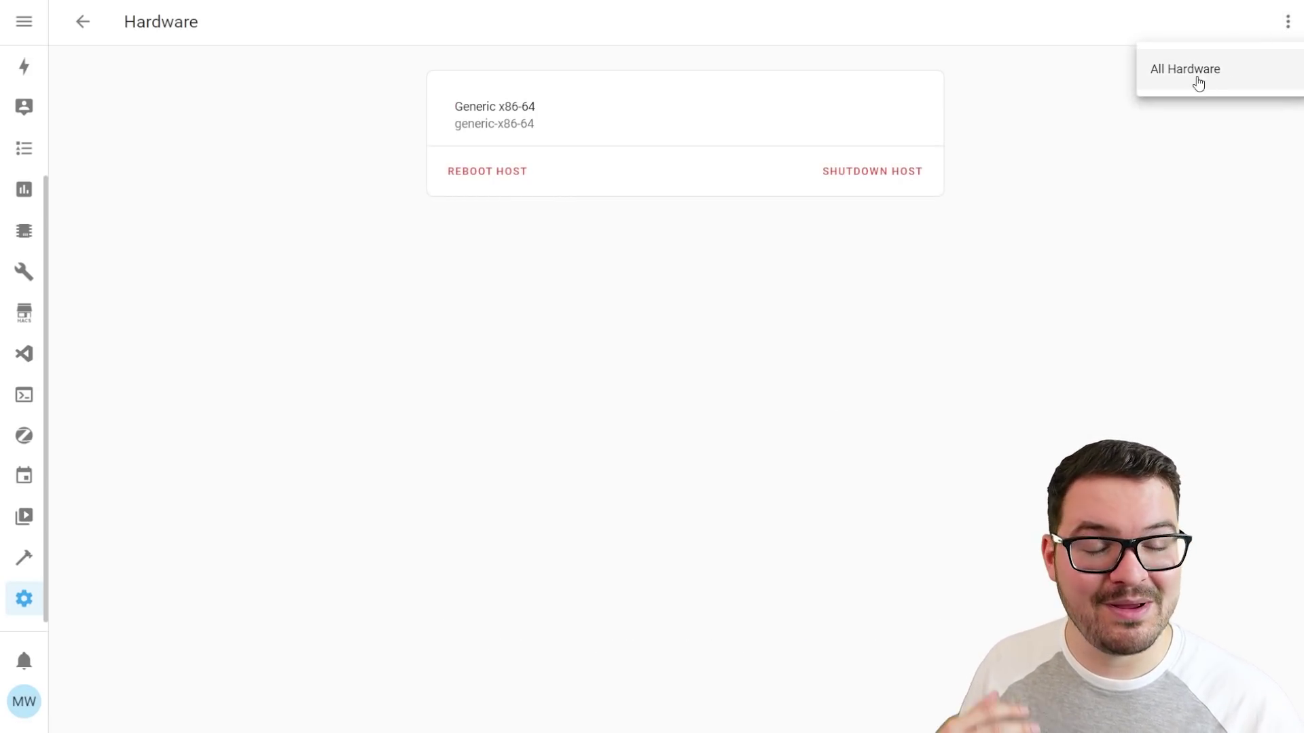
left_click(1192, 84)
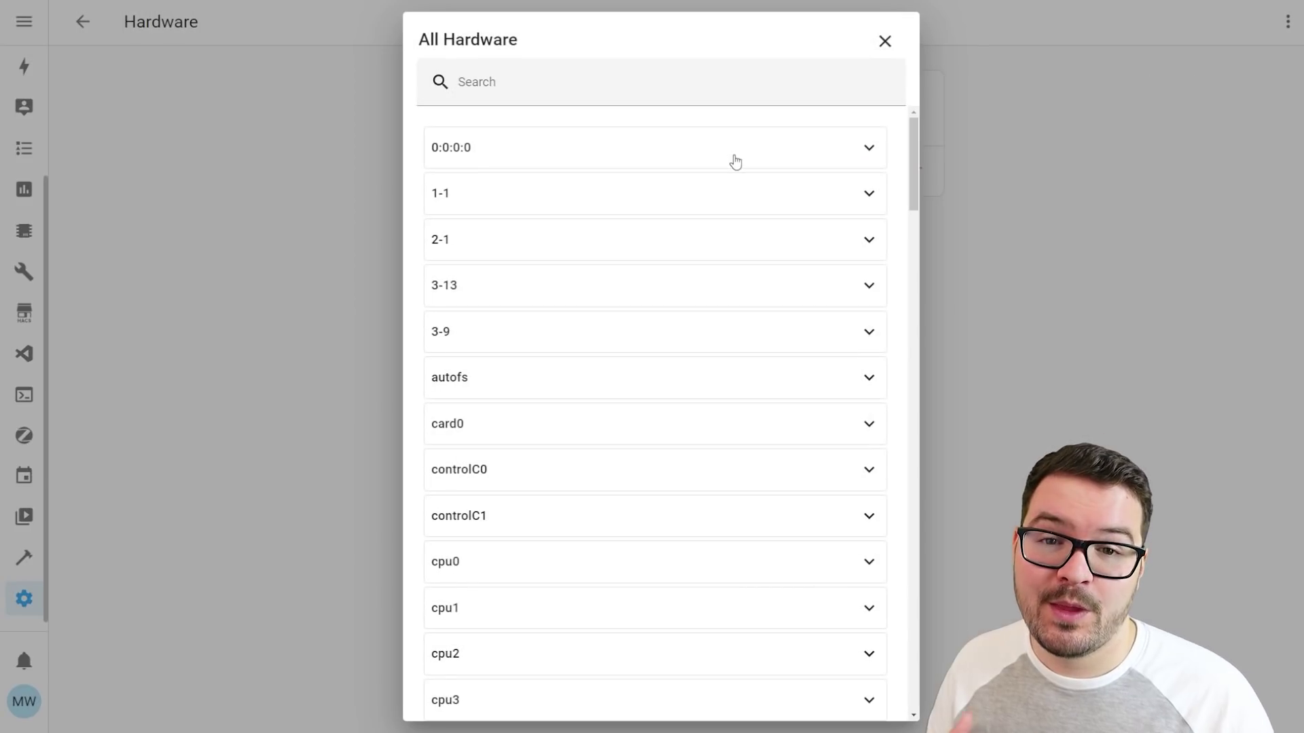
scroll(735, 161, "down", 13)
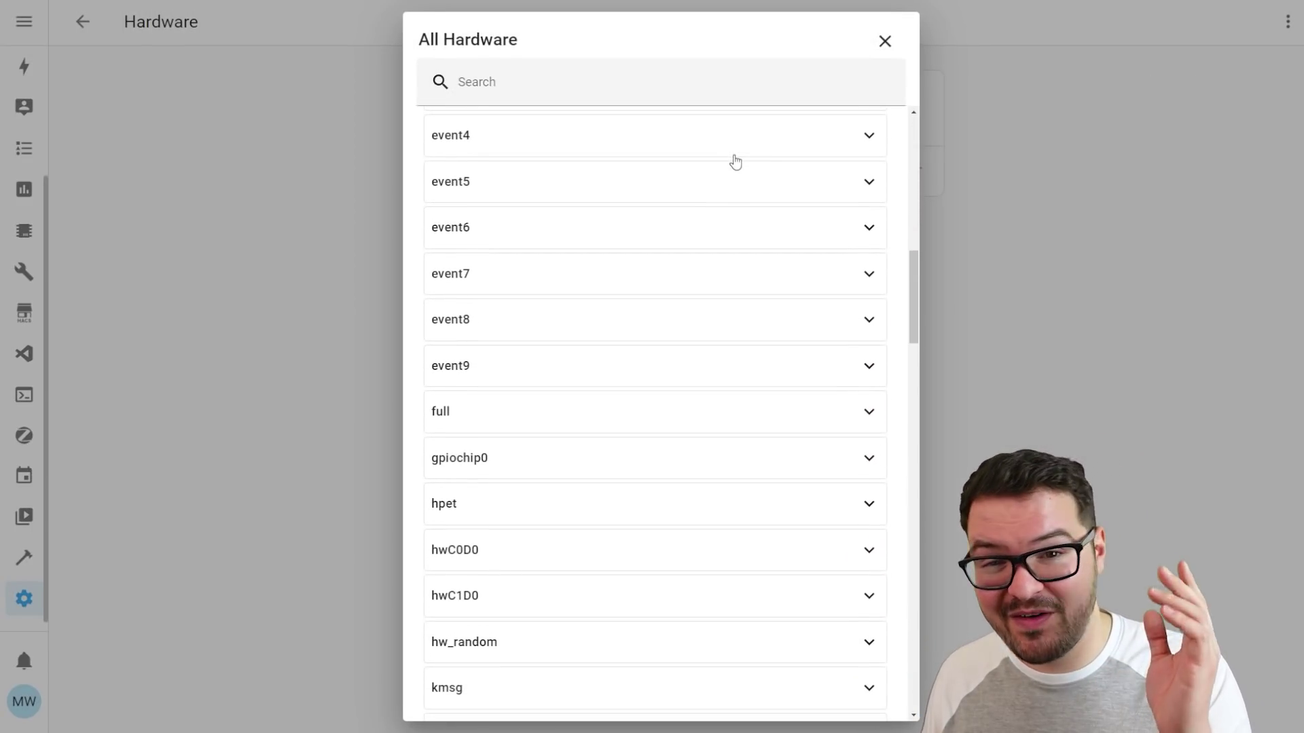
scroll(736, 162, "down", 10)
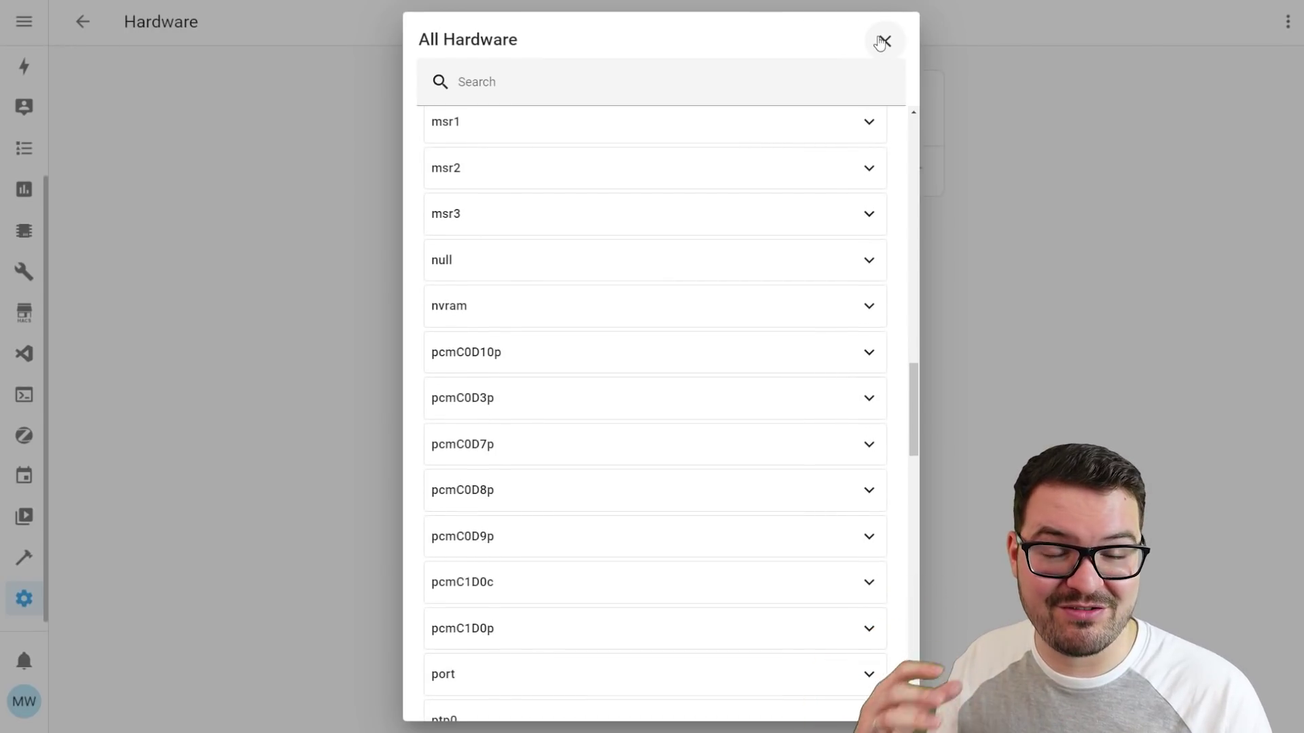
left_click(882, 42)
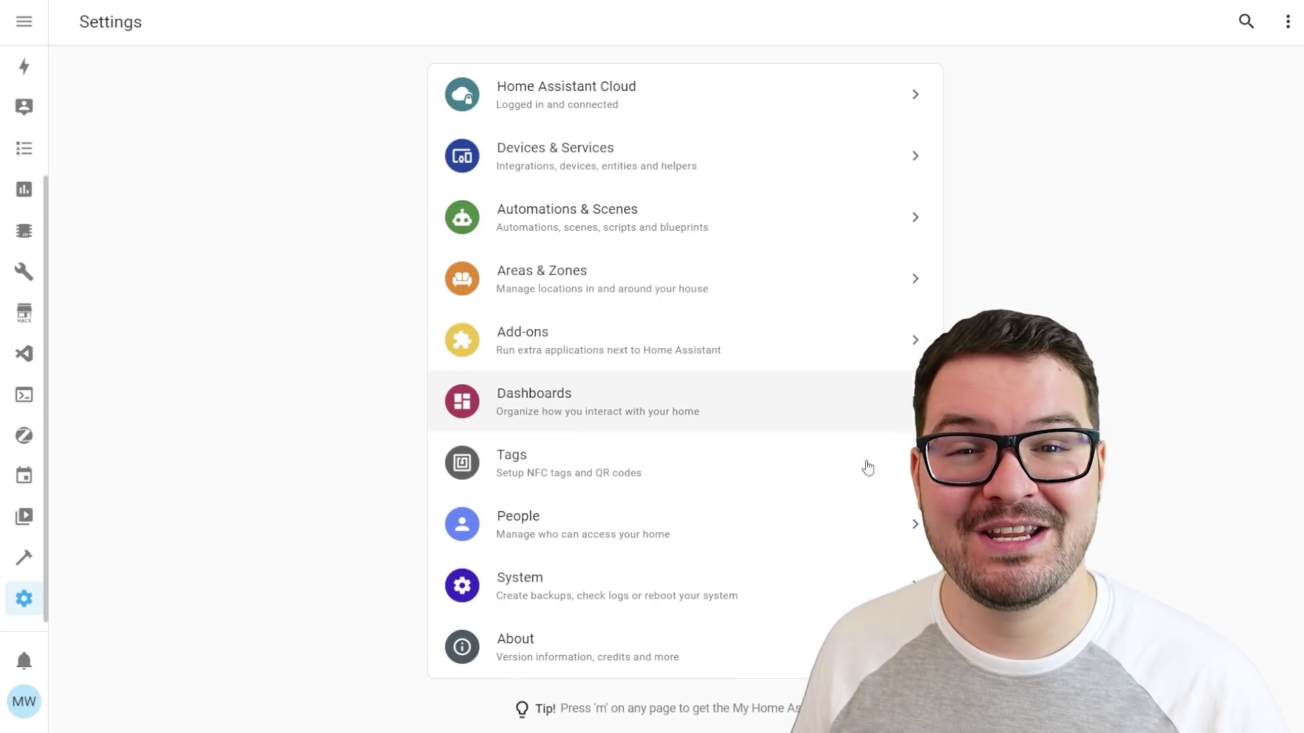
- Raise and cancel the restart confirmation from System, then raise it again from Developer Tools YAML
left_click(713, 585)
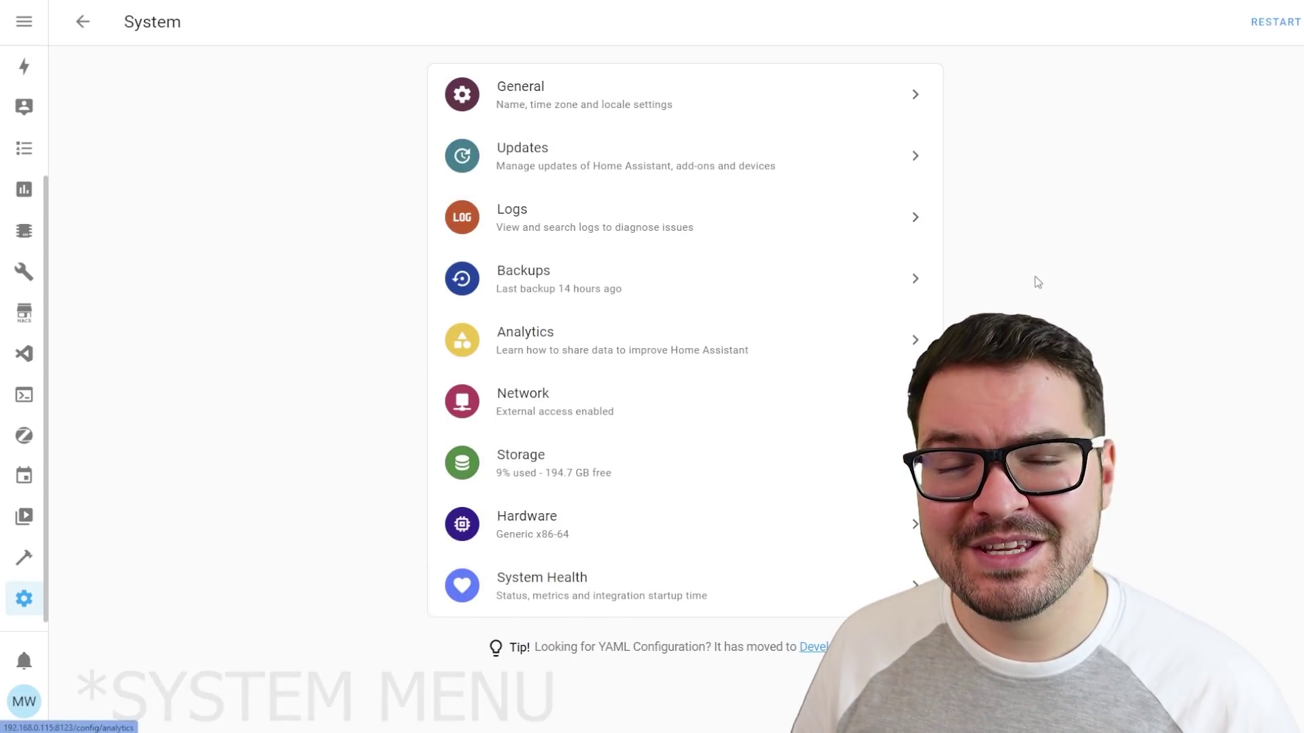
left_click(1281, 30)
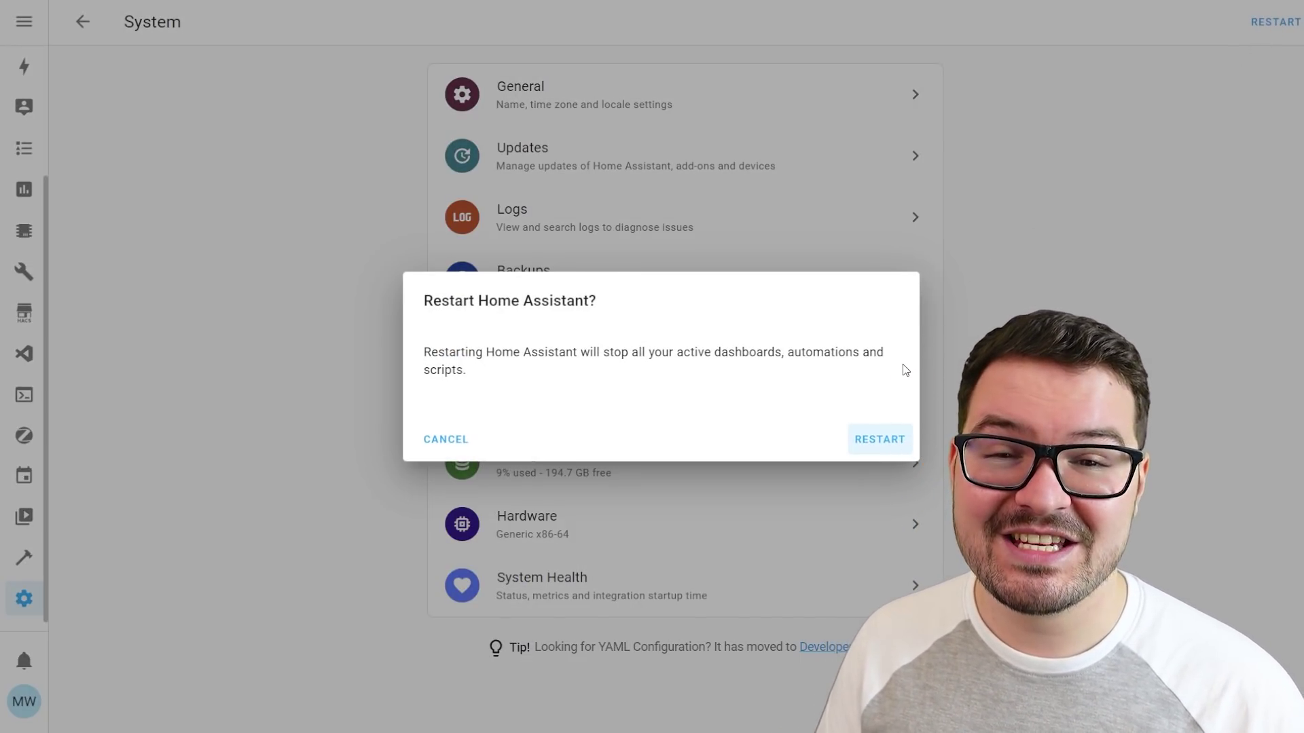
left_click(438, 444)
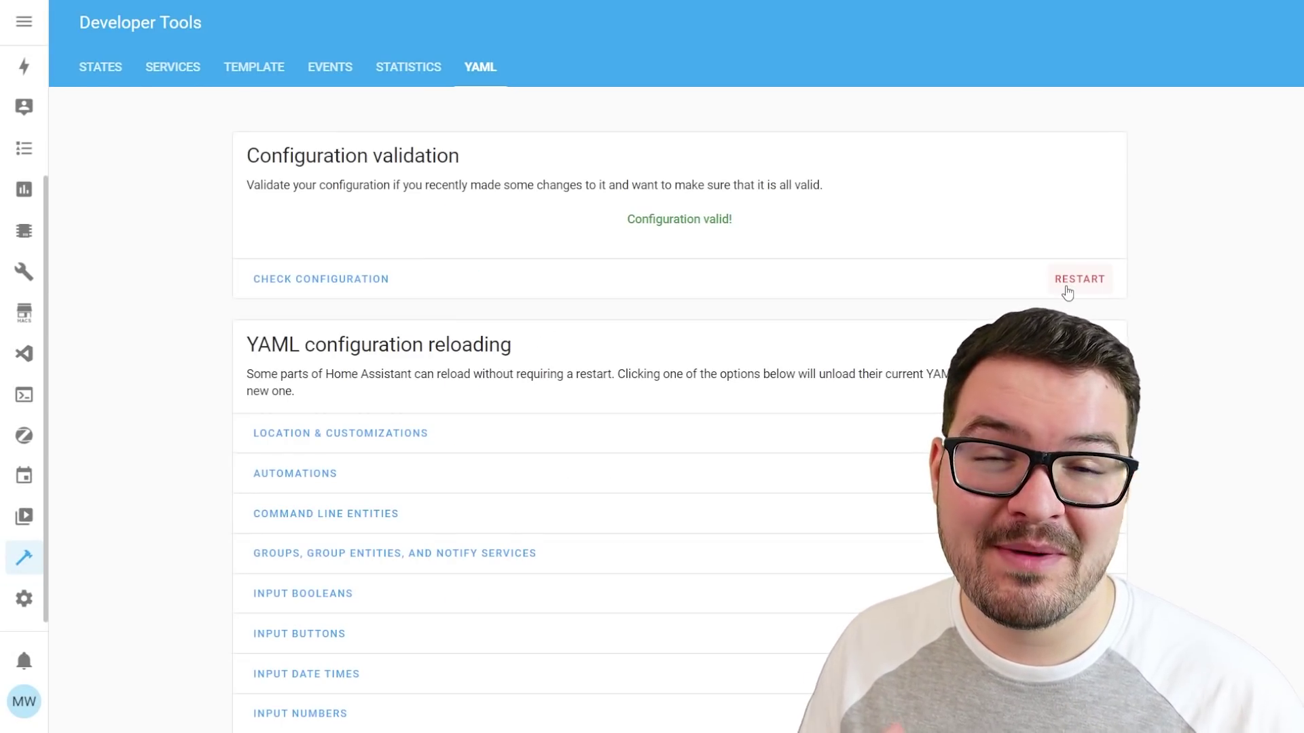
left_click(1068, 287)
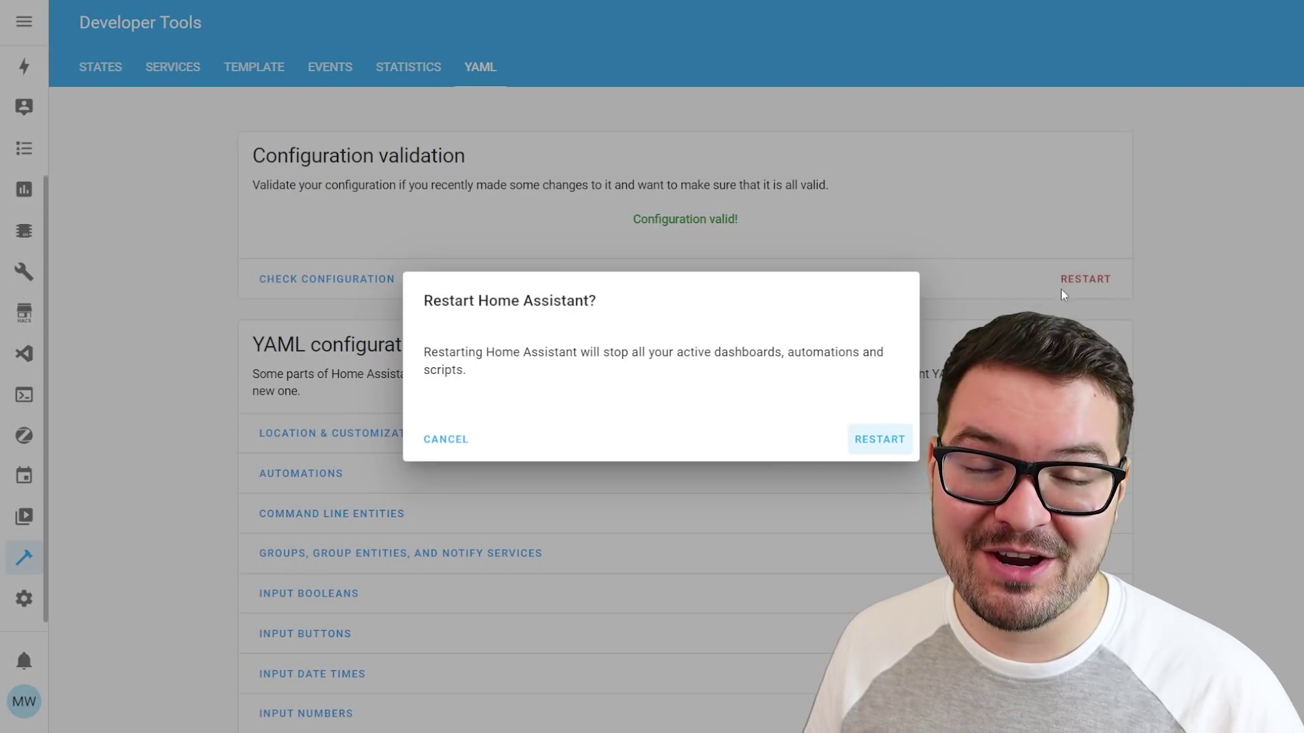
- Cancel the restart, then show and close the Entity Filter search on the Home dashboard
left_click(470, 446)
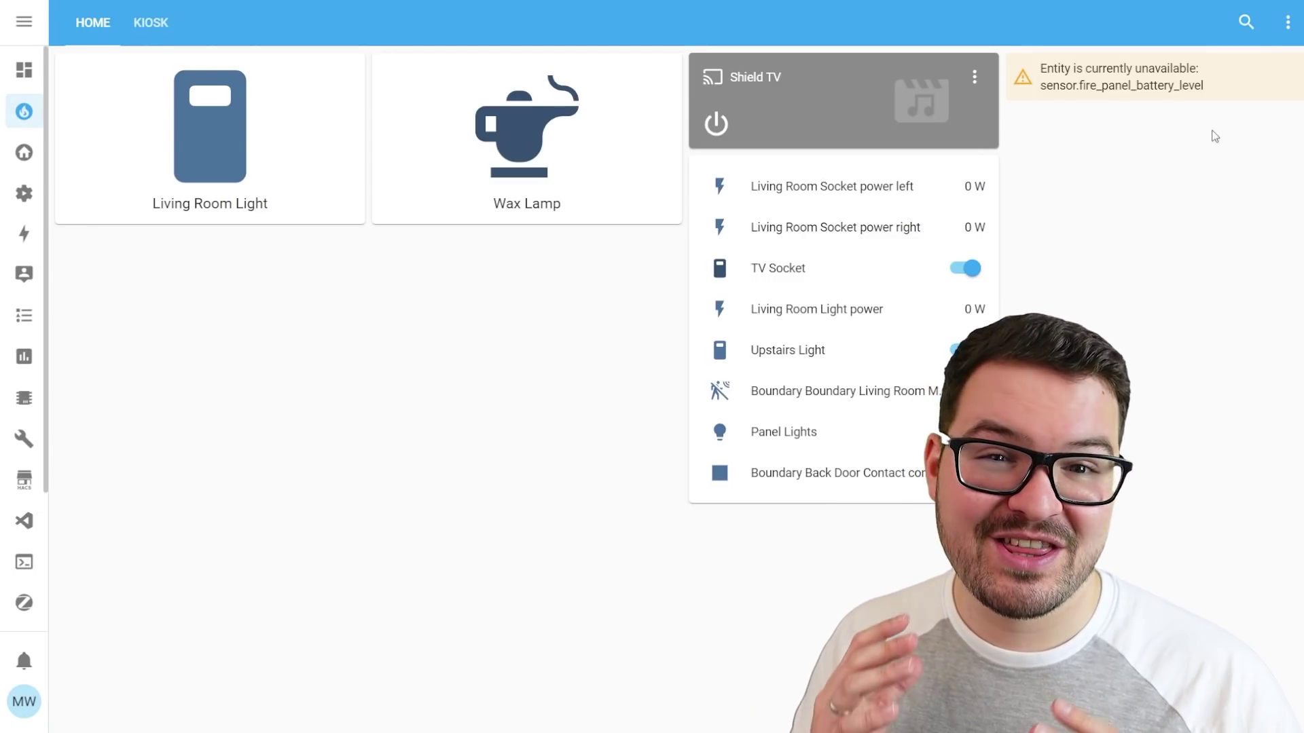
left_click(1248, 24)
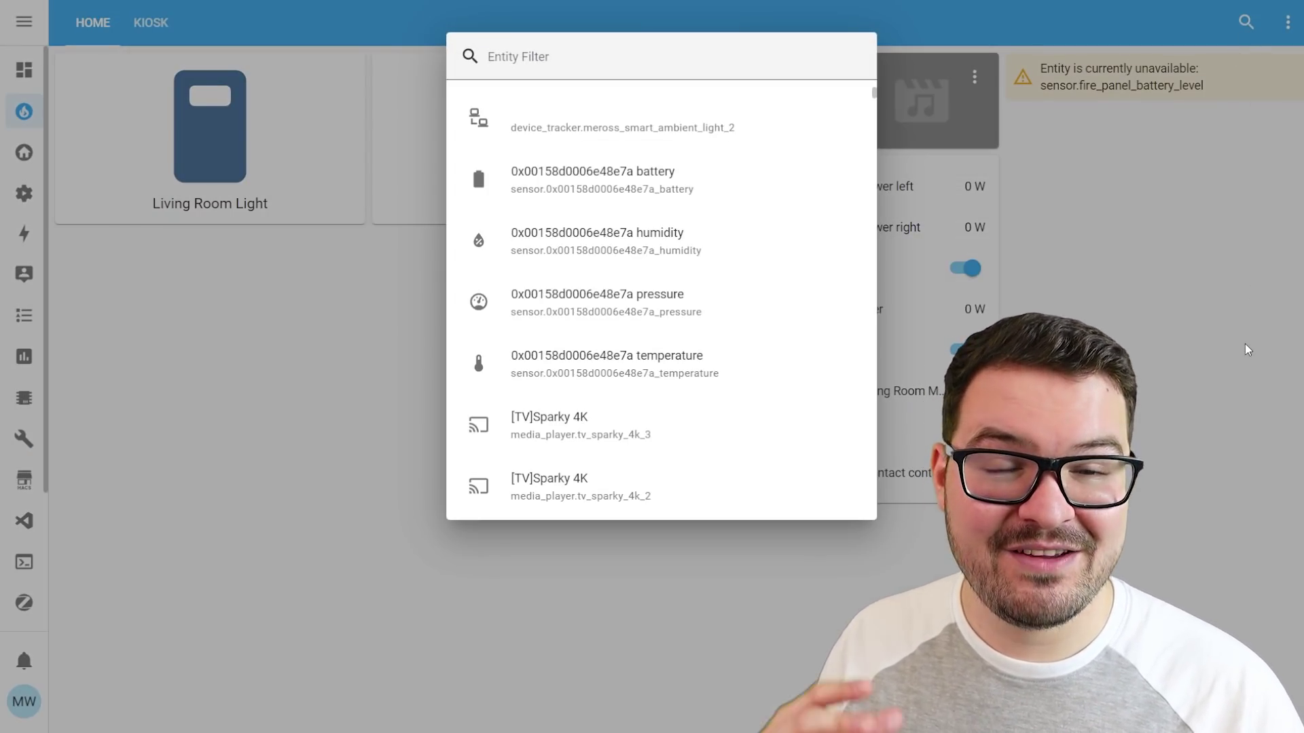
left_click(1241, 44)
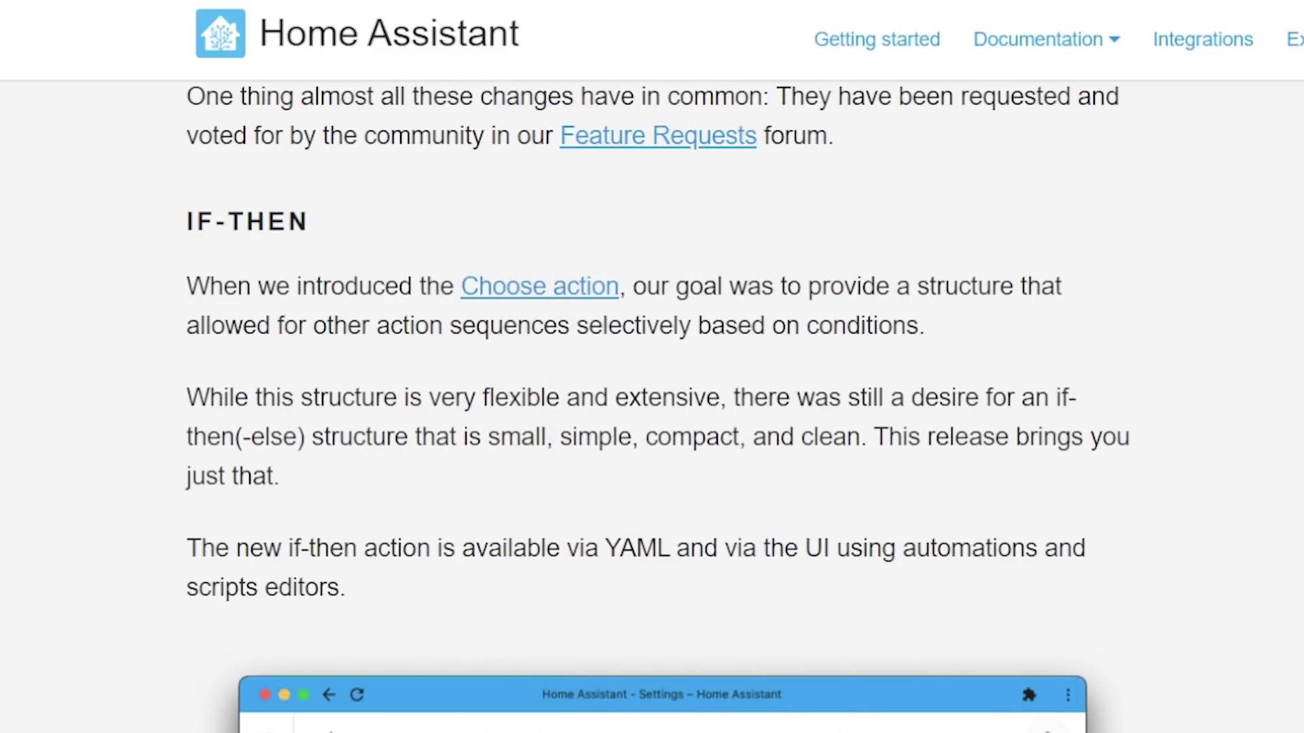
- Scroll to the if-then YAML example, trying the action types Condition and Choose along the way
scroll(656, 408, "down", 6)
scroll(656, 407, "down", 7)
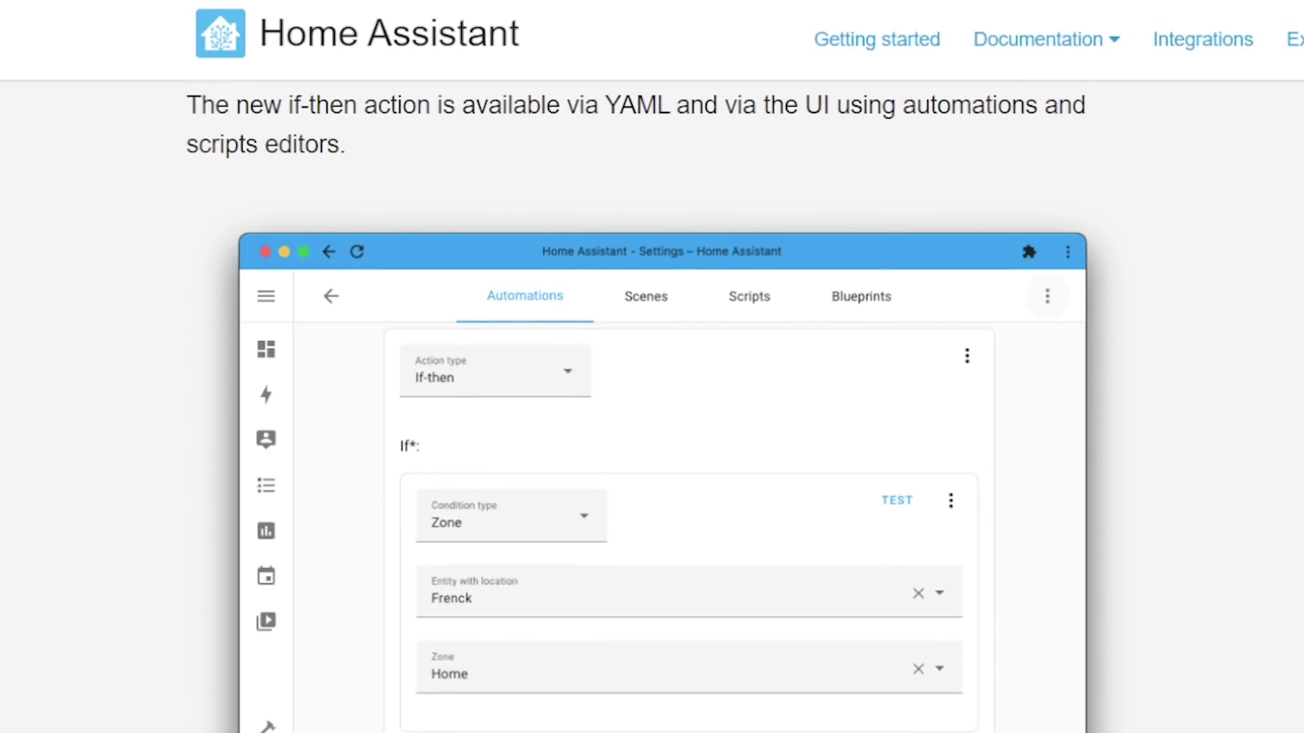
scroll(657, 408, "down", 7)
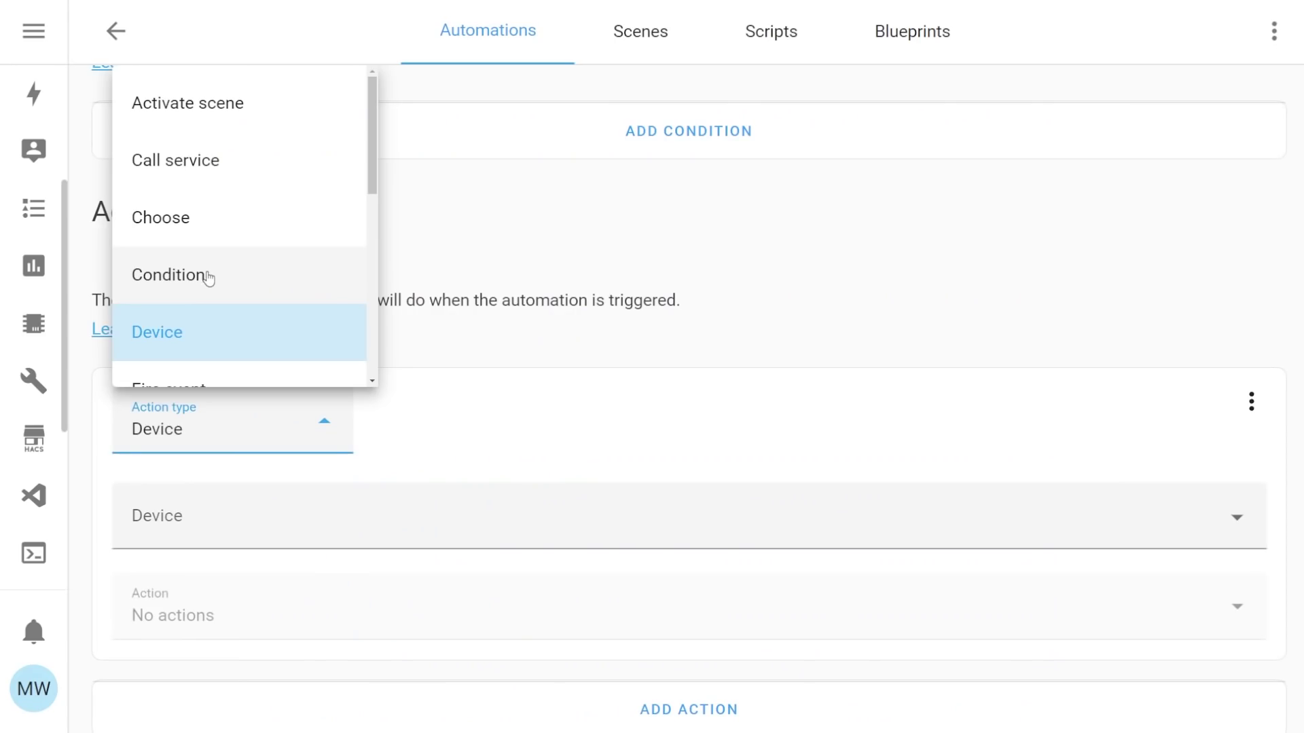
left_click(208, 279)
left_click(261, 438)
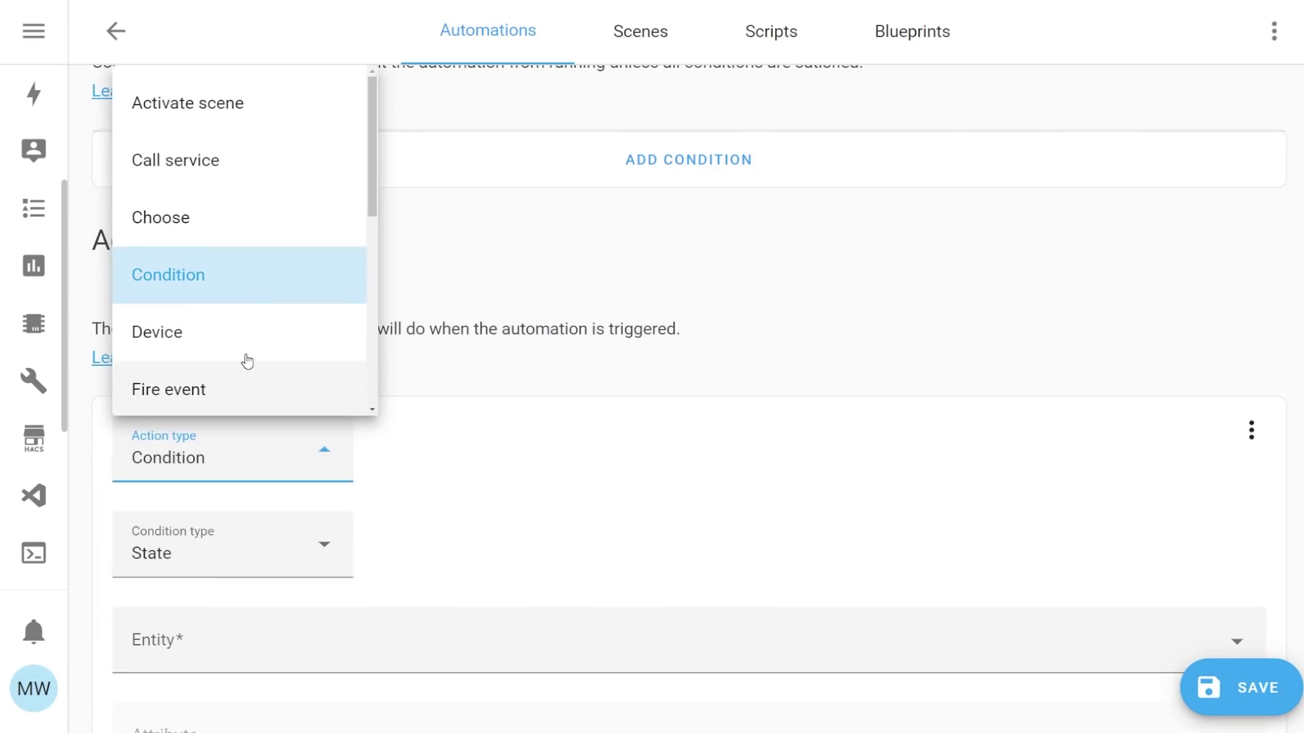
left_click(213, 230)
scroll(504, 408, "down", 2)
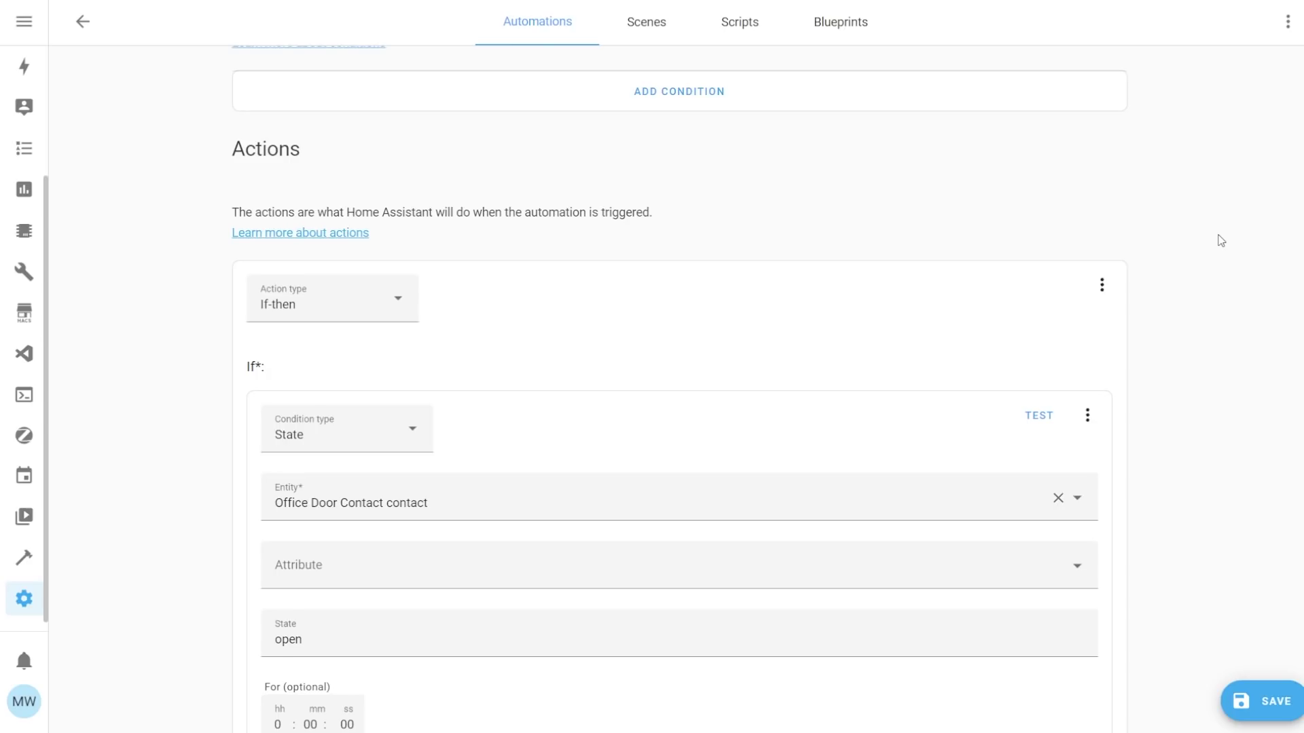
- Nest several If-then actions inside one another in the Then branch
scroll(1222, 245, "down", 8)
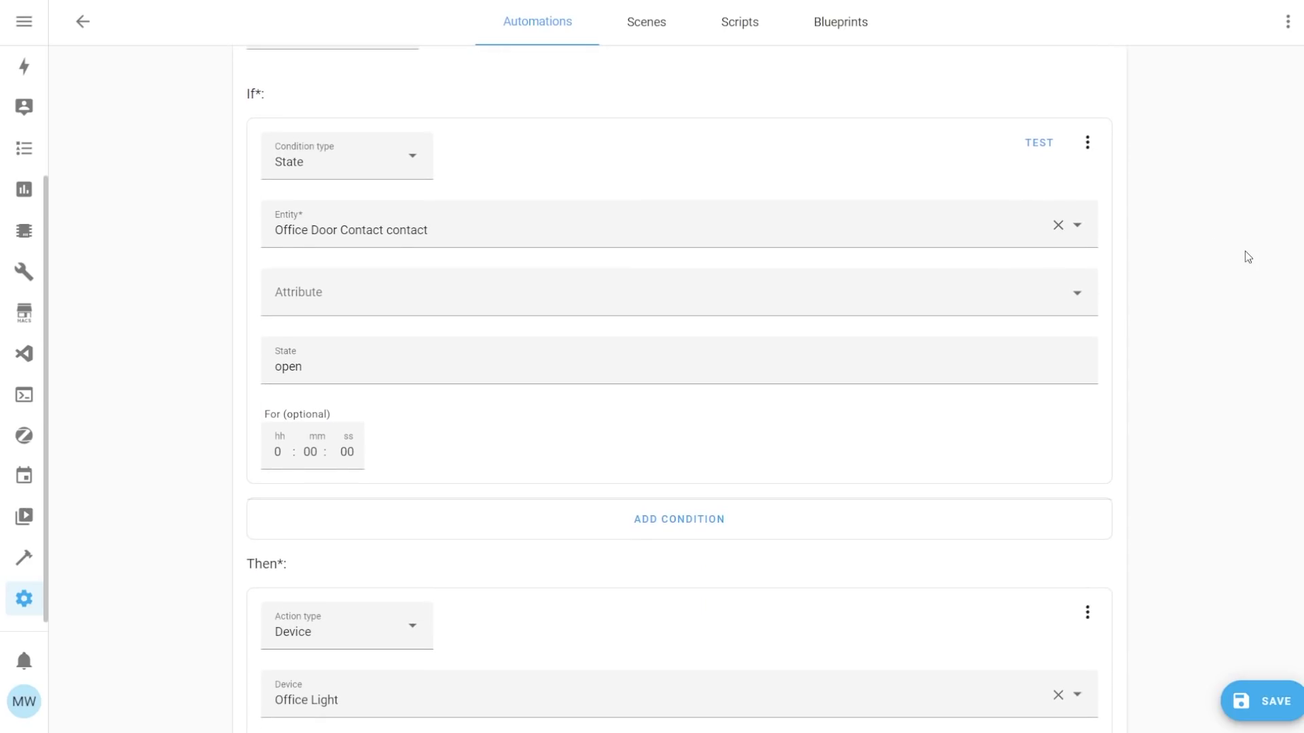
left_click(392, 367)
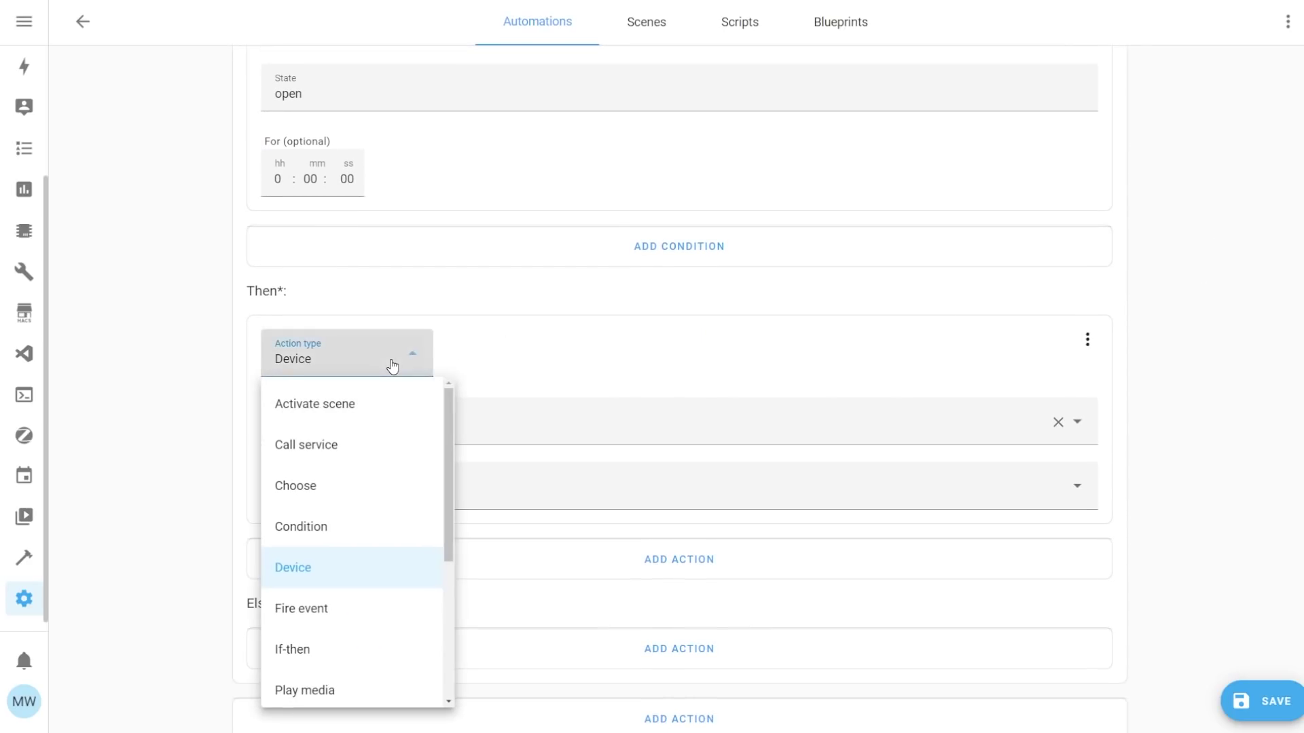
left_click(332, 650)
scroll(218, 412, "down", 2)
scroll(440, 503, "down", 3)
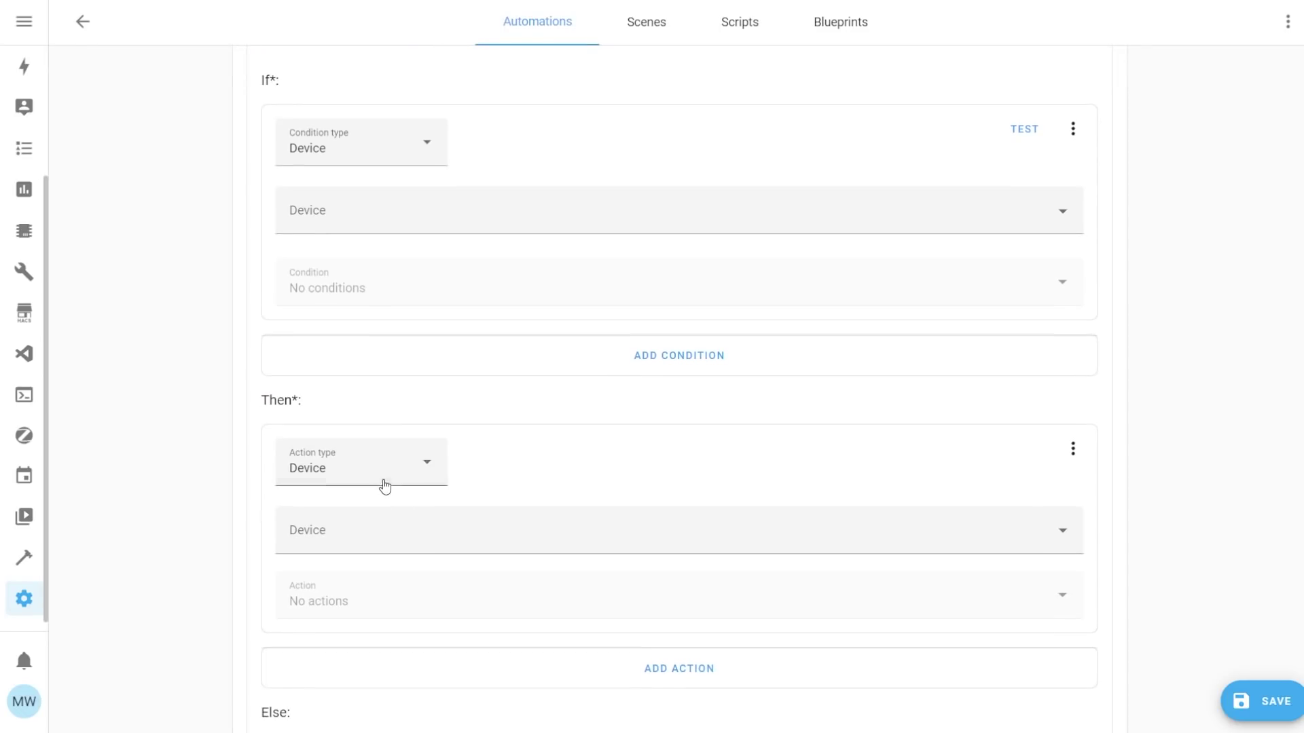
left_click(381, 483)
left_click(340, 329)
scroll(245, 454, "down", 7)
left_click(358, 401)
left_click(367, 319)
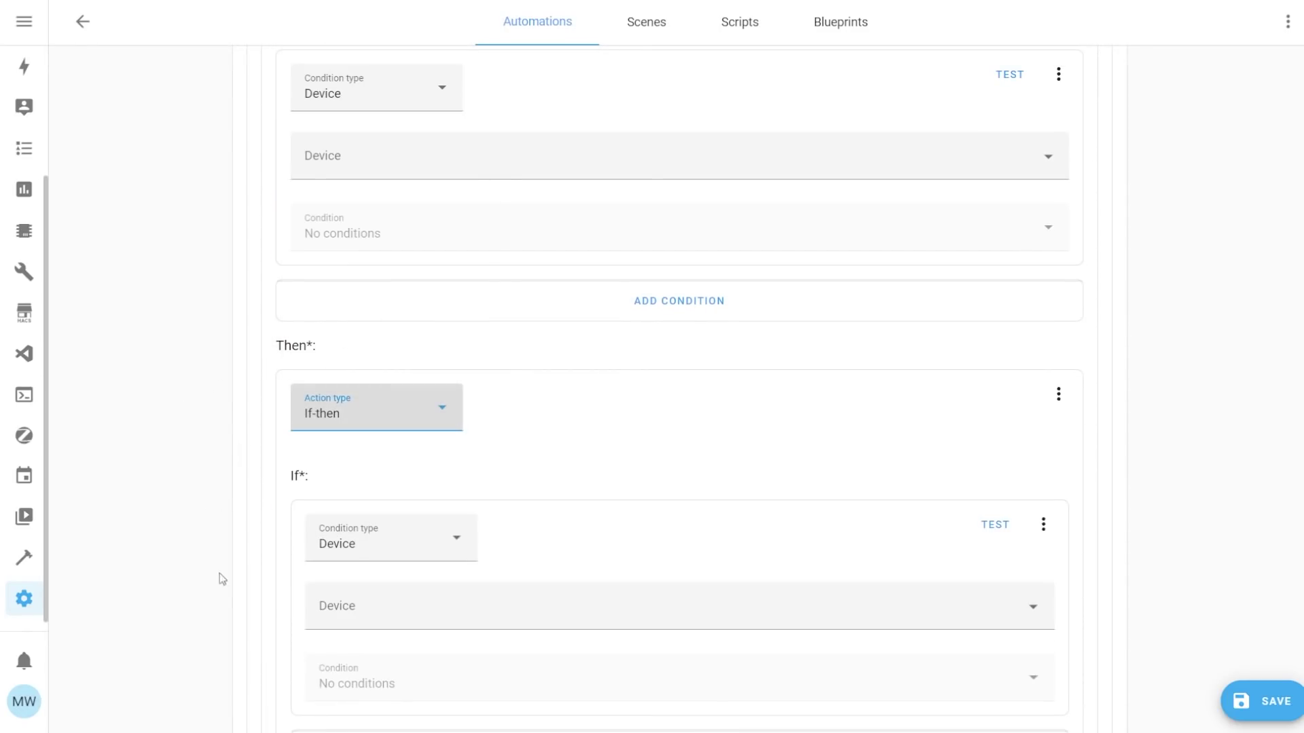
scroll(224, 582, "up", 1)
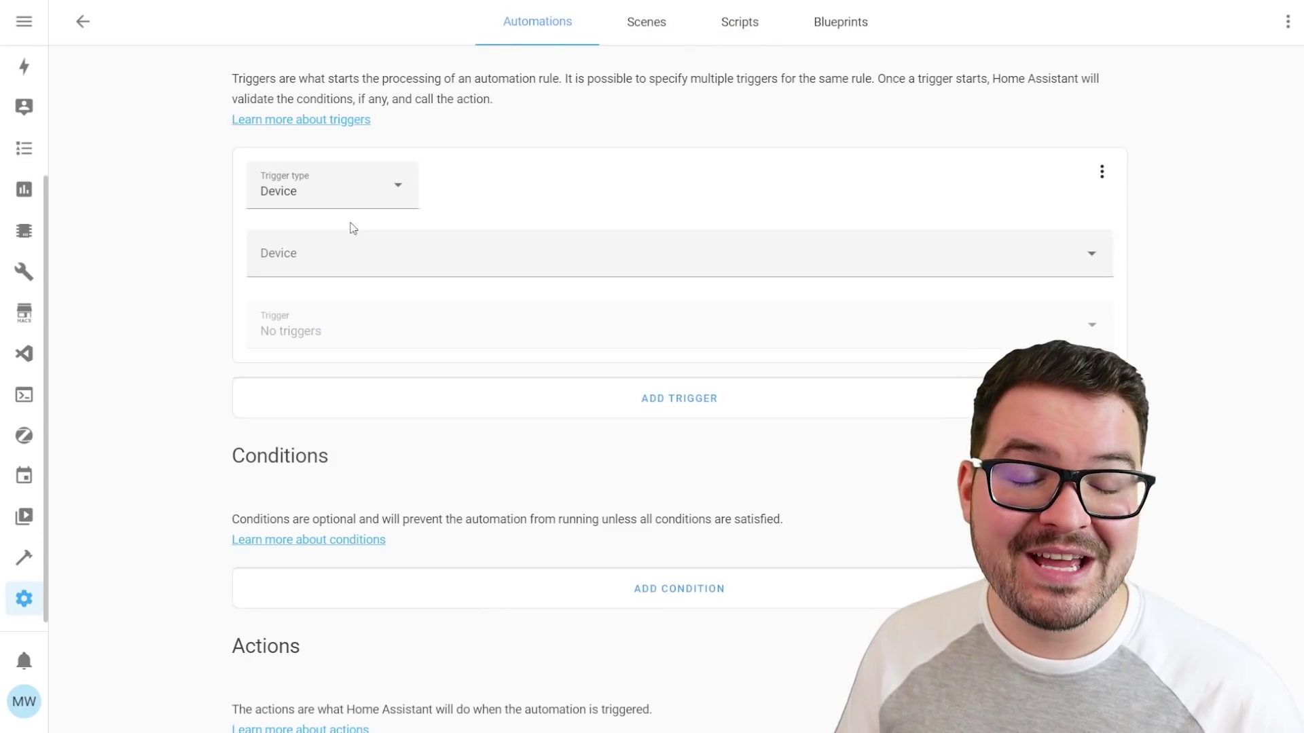
left_click(336, 193)
left_click(166, 378)
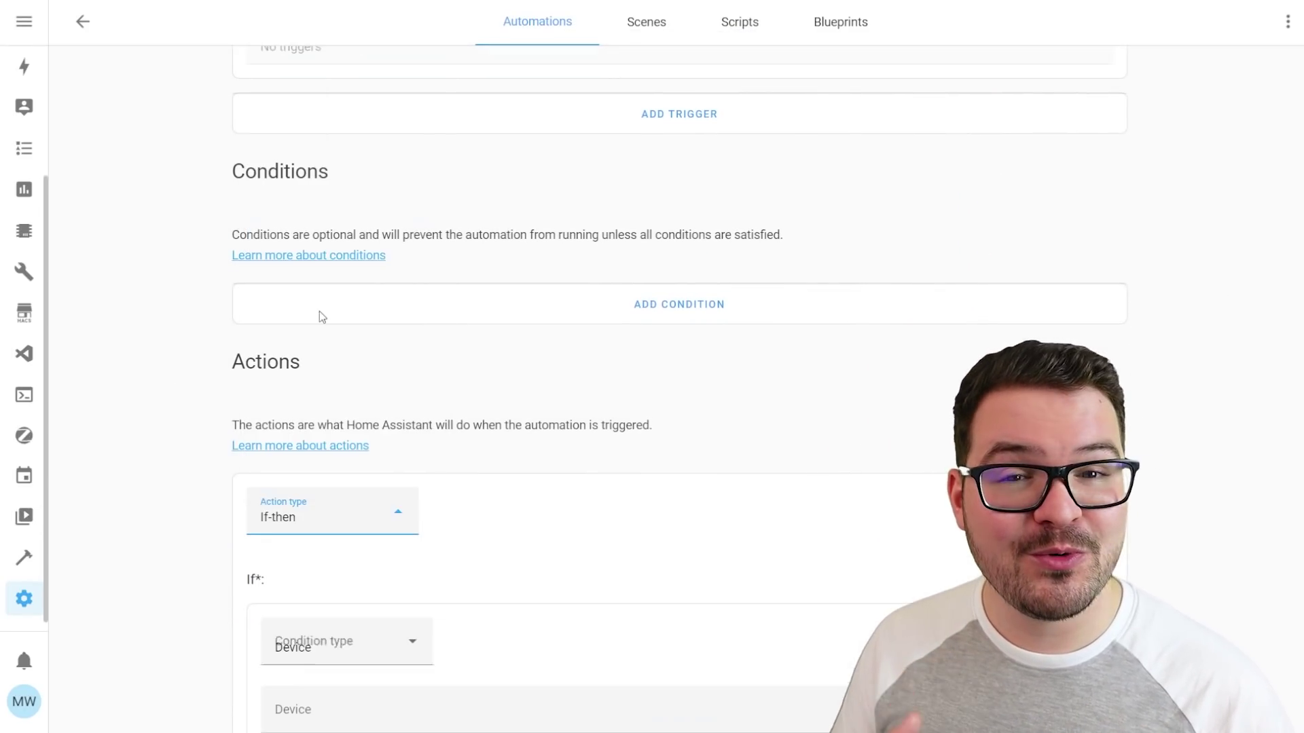
- Add a State condition checking that Office Door Contact contact is open
scroll(322, 316, "down", 5)
left_click(394, 309)
left_click(283, 556)
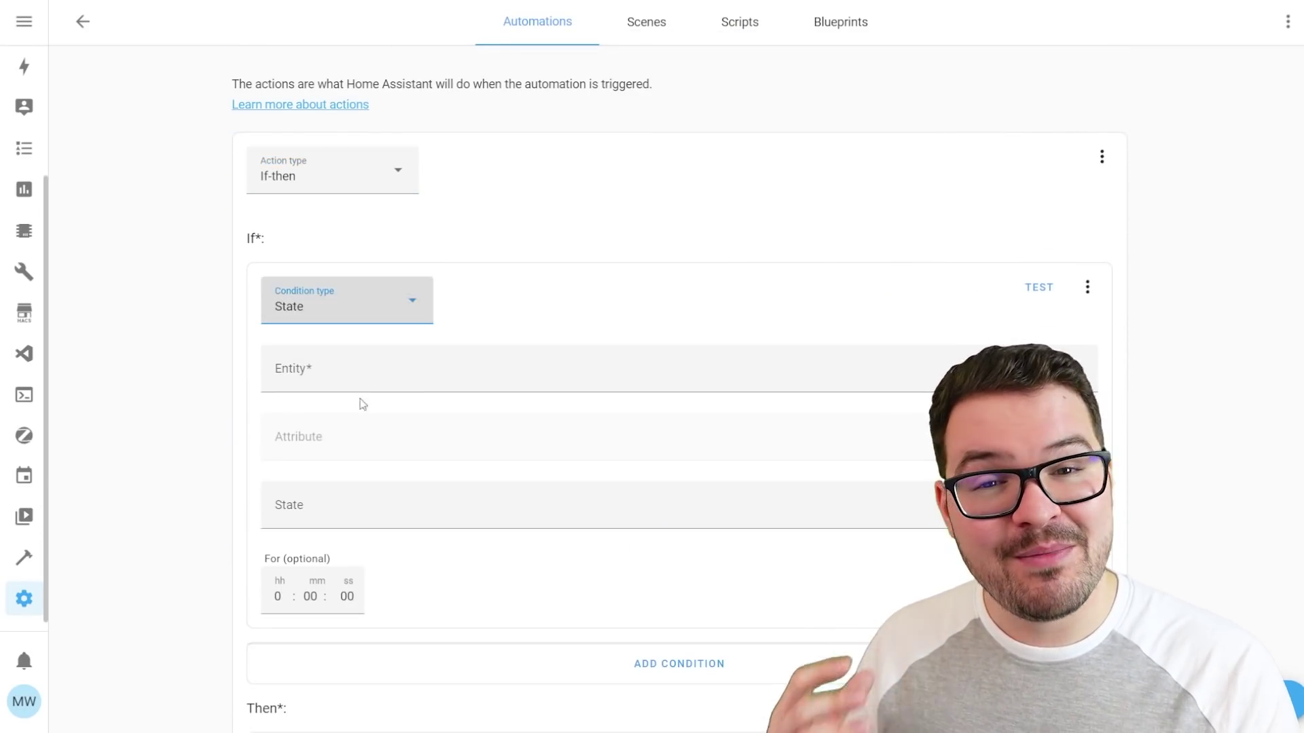
left_click(364, 374)
type("office d")
scroll(486, 139, "down", 8)
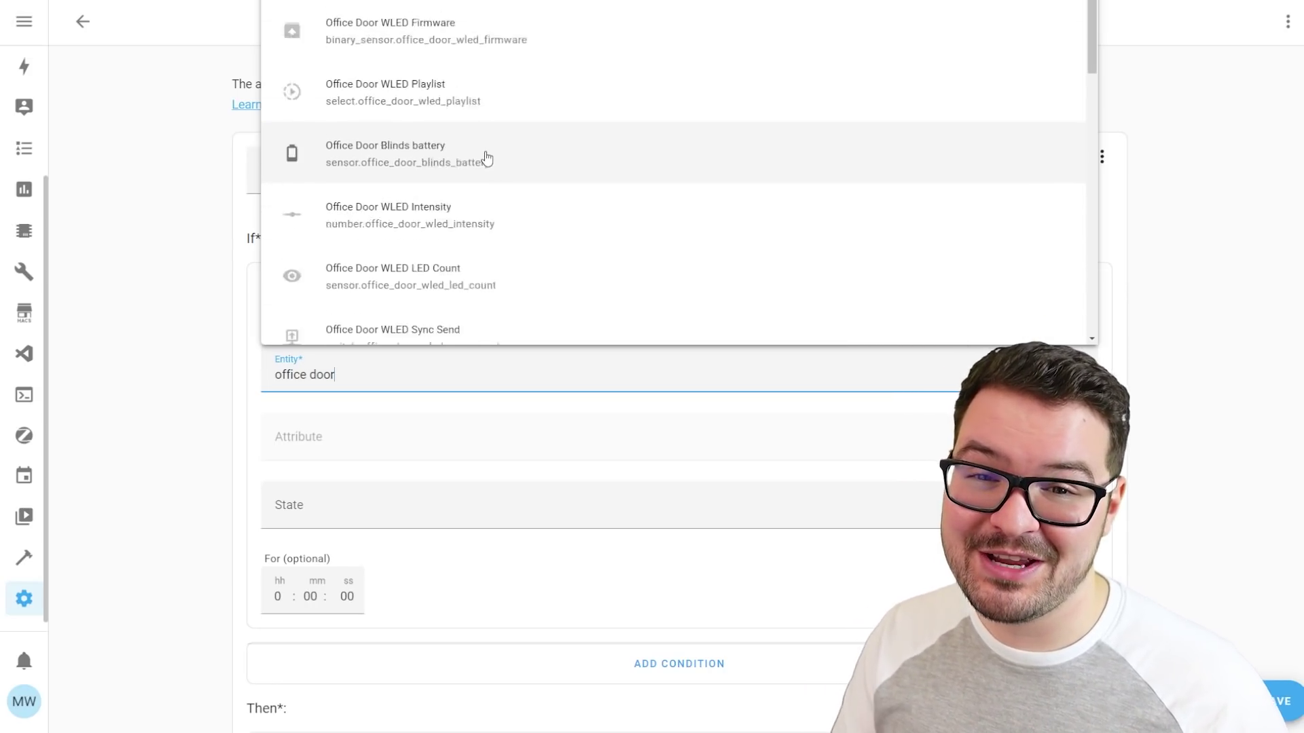
left_click(486, 160)
scroll(410, 428, "down", 1)
left_click(356, 449)
scroll(356, 440, "down", 4)
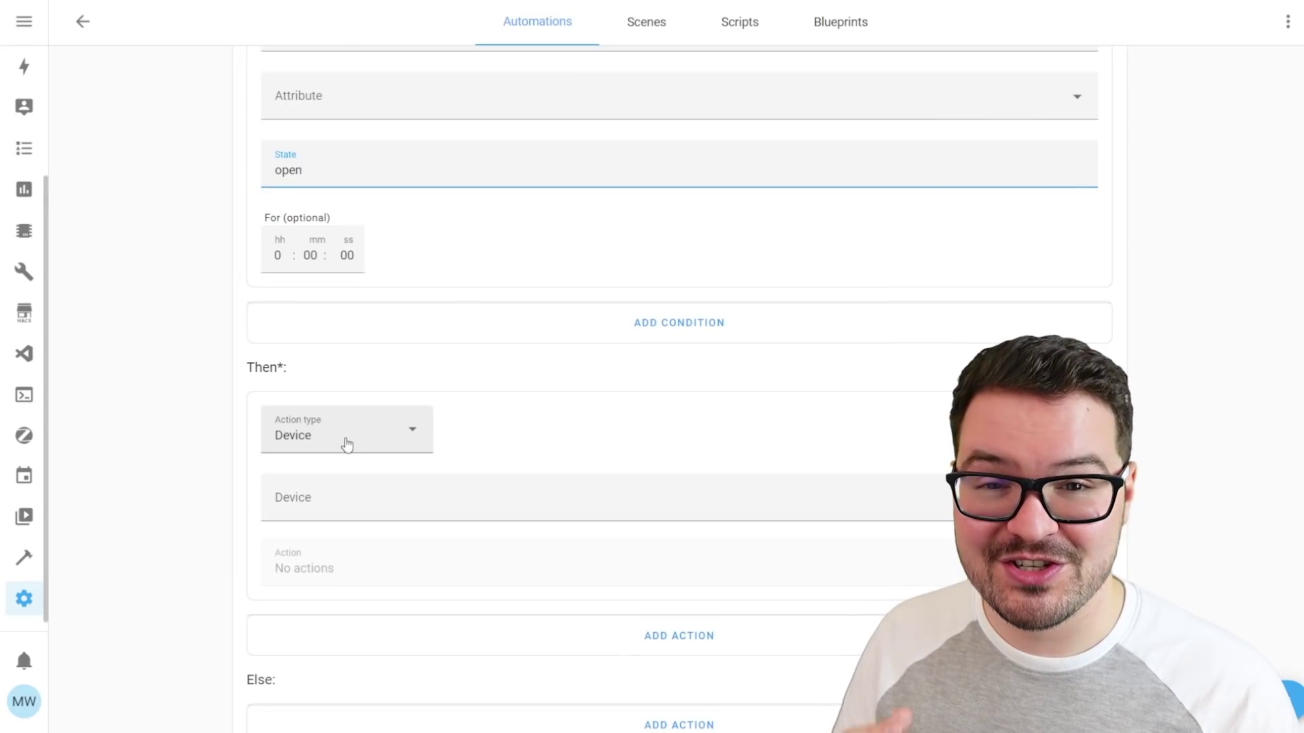
- Set the Then action's device to Office Light, to turn it off
left_click(405, 516)
type("office l")
key("Return")
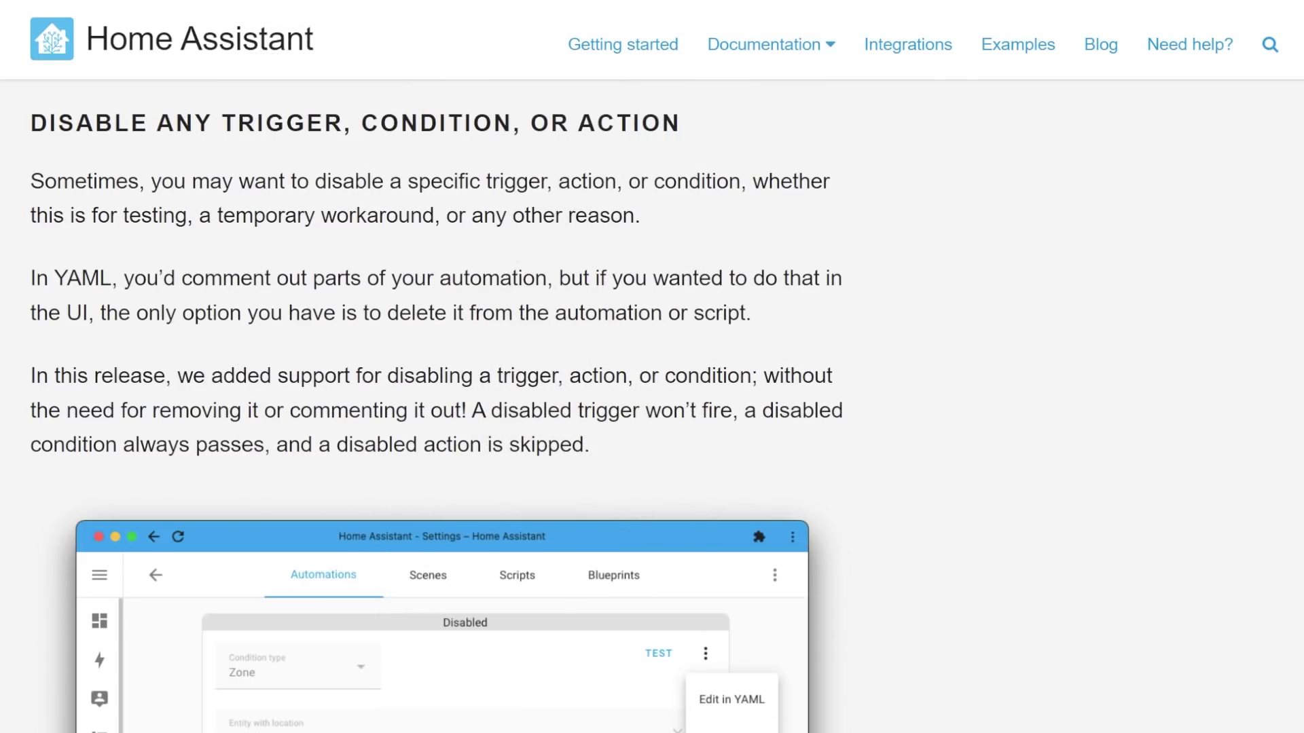
- Expand 'Disabled example in YAML' in the 2022.5 blog post and scroll through its sample code
scroll(435, 407, "down", 6)
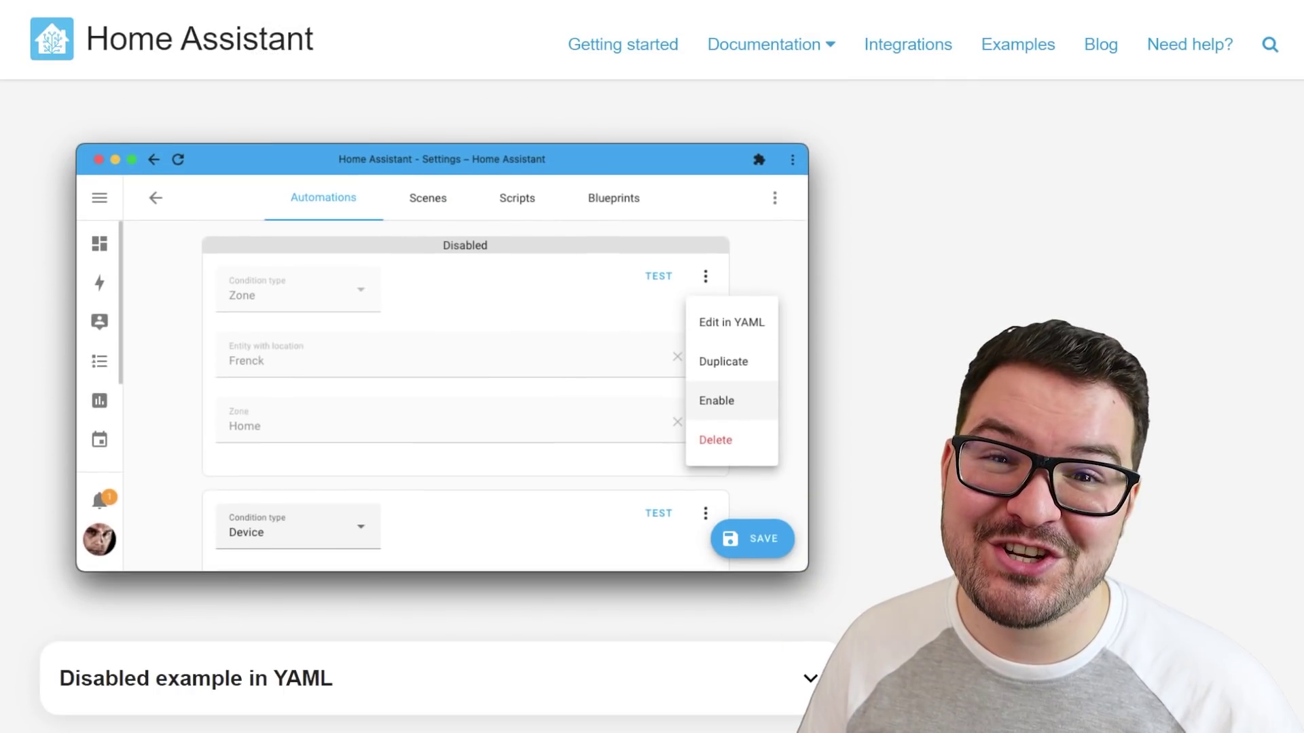
scroll(435, 408, "down", 4)
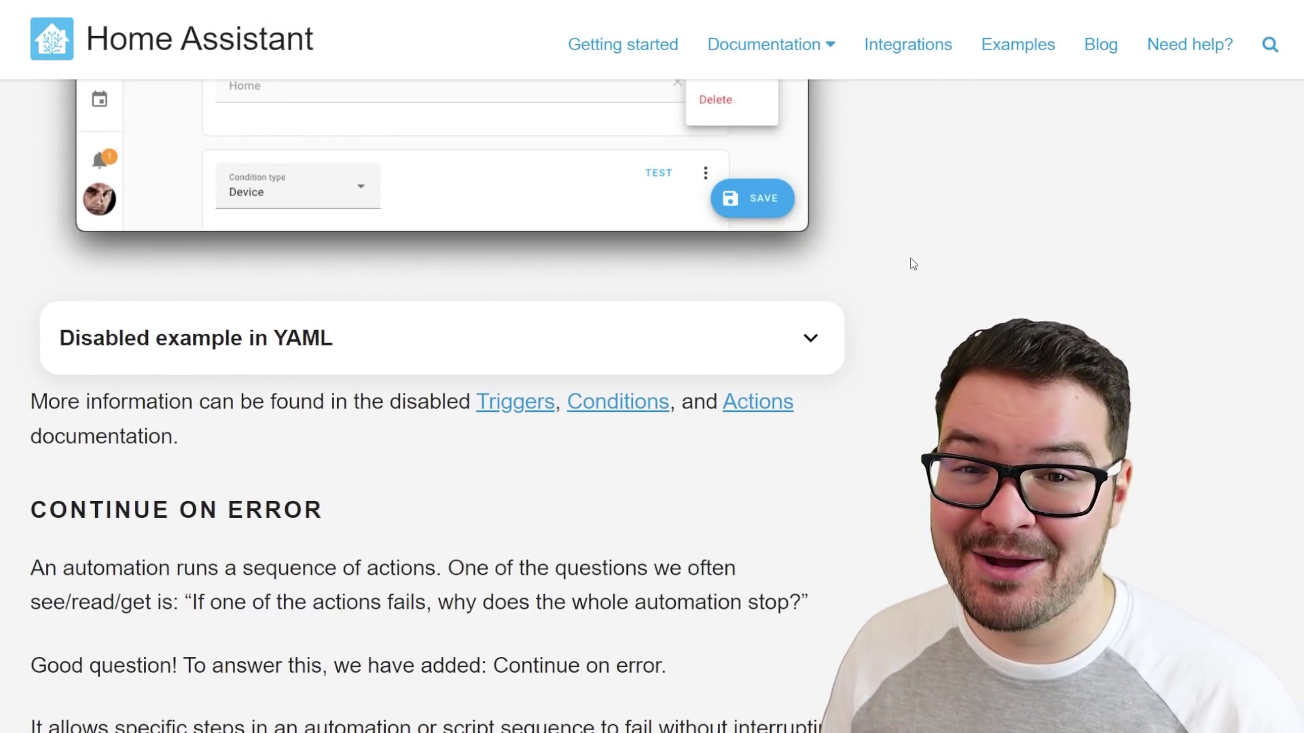
left_click(791, 343)
scroll(791, 343, "down", 5)
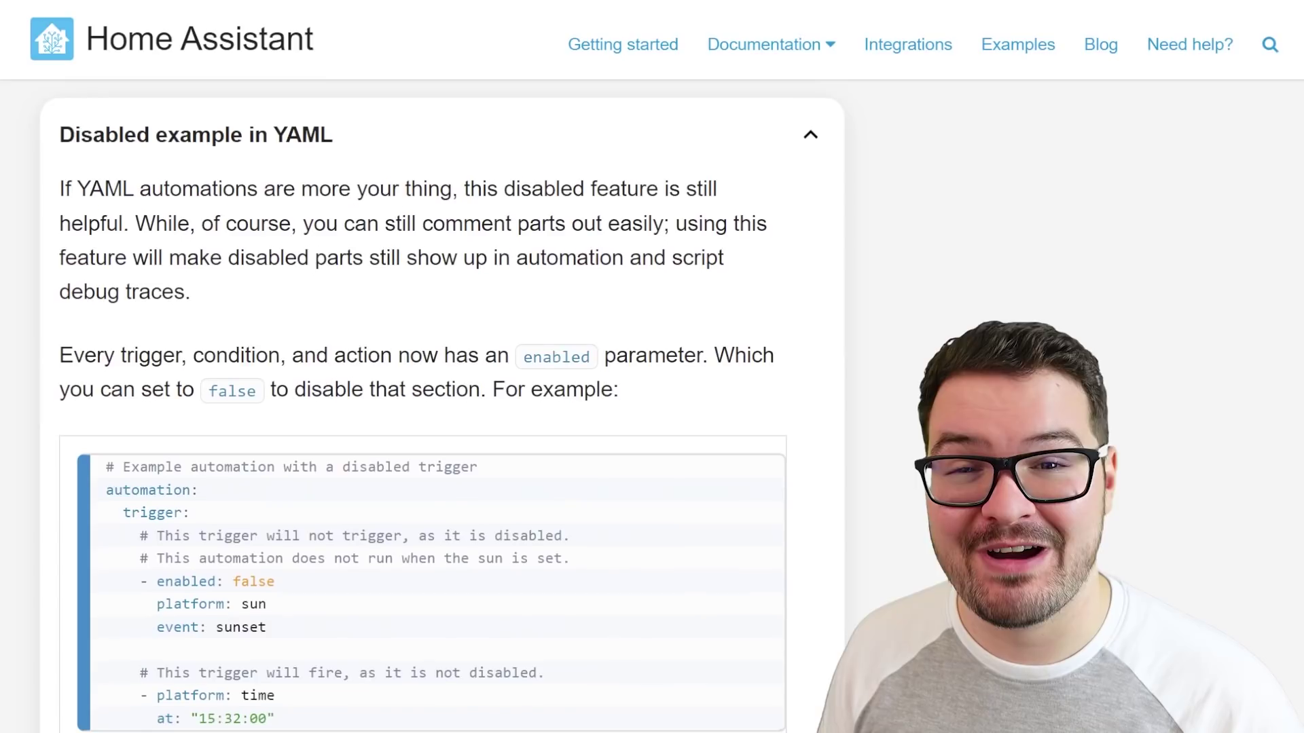
scroll(442, 407, "down", 3)
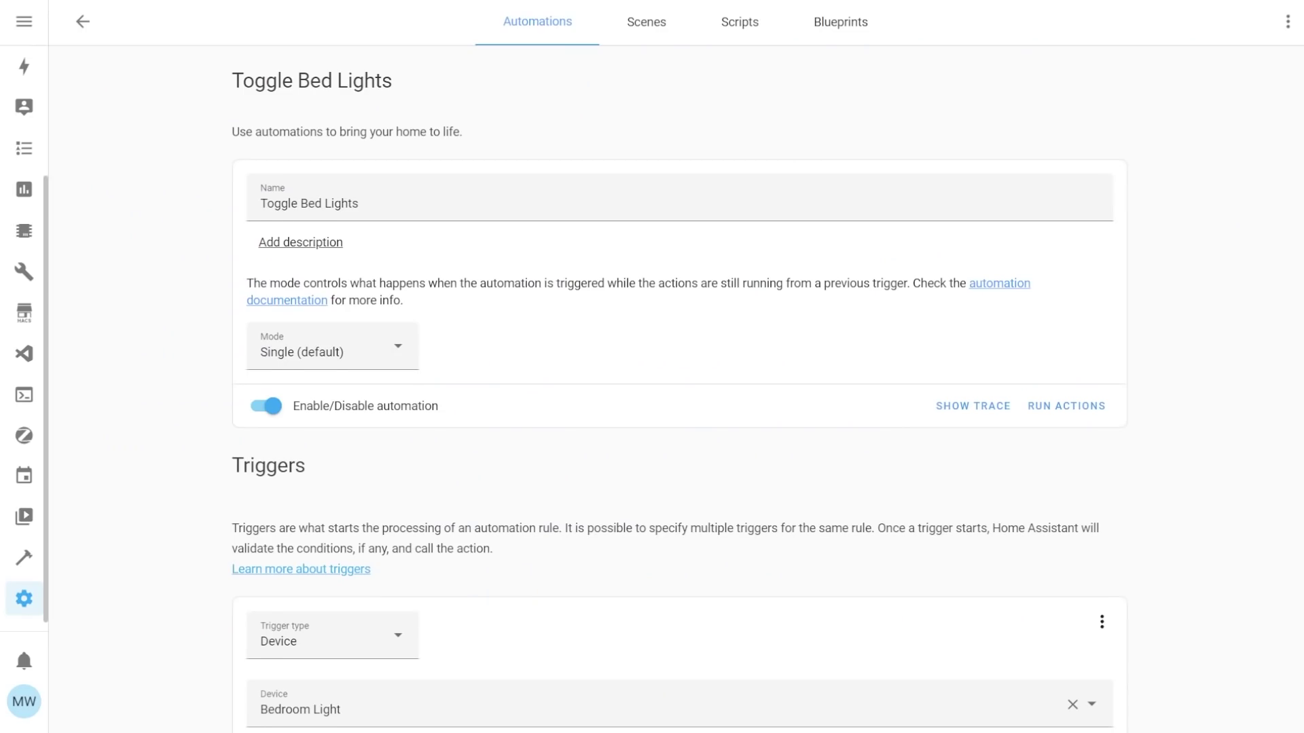
scroll(1185, 299, "down", 5)
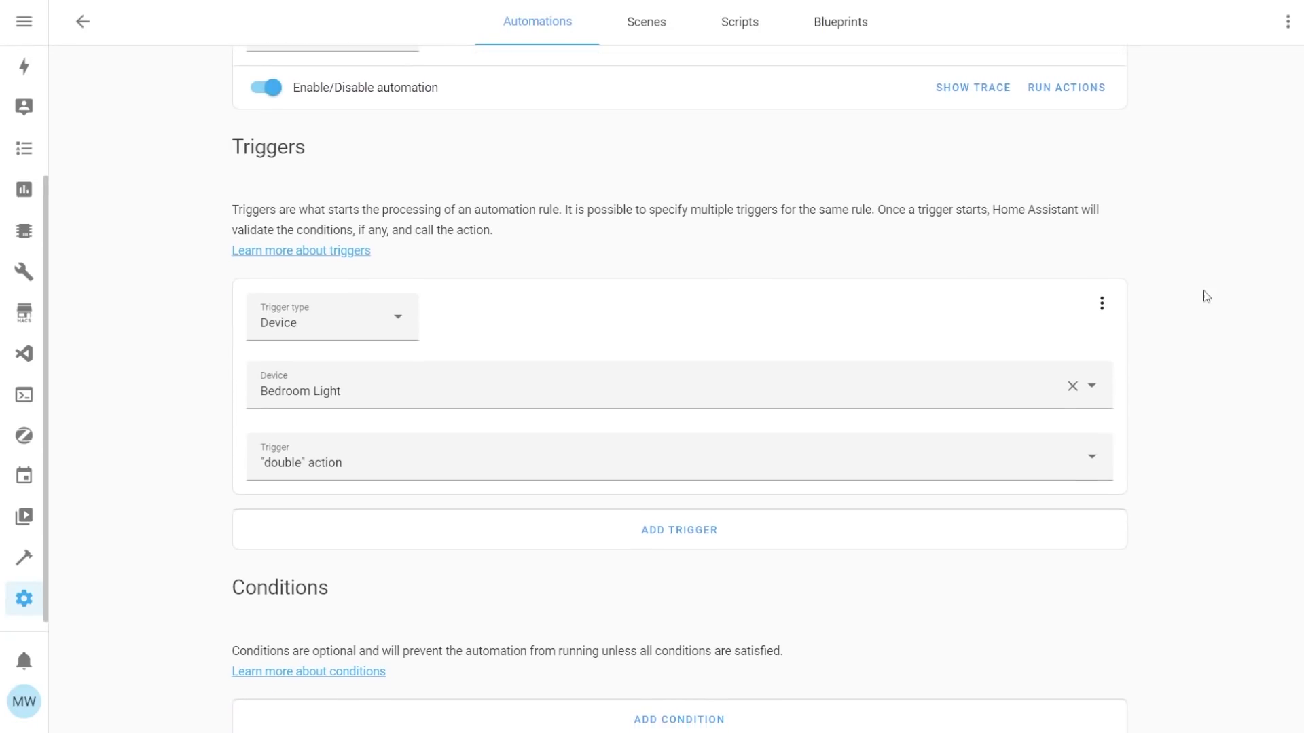
- Mark the Bedroom Light 'double' trigger Disabled via its options menu, then reopen the options
left_click(1103, 304)
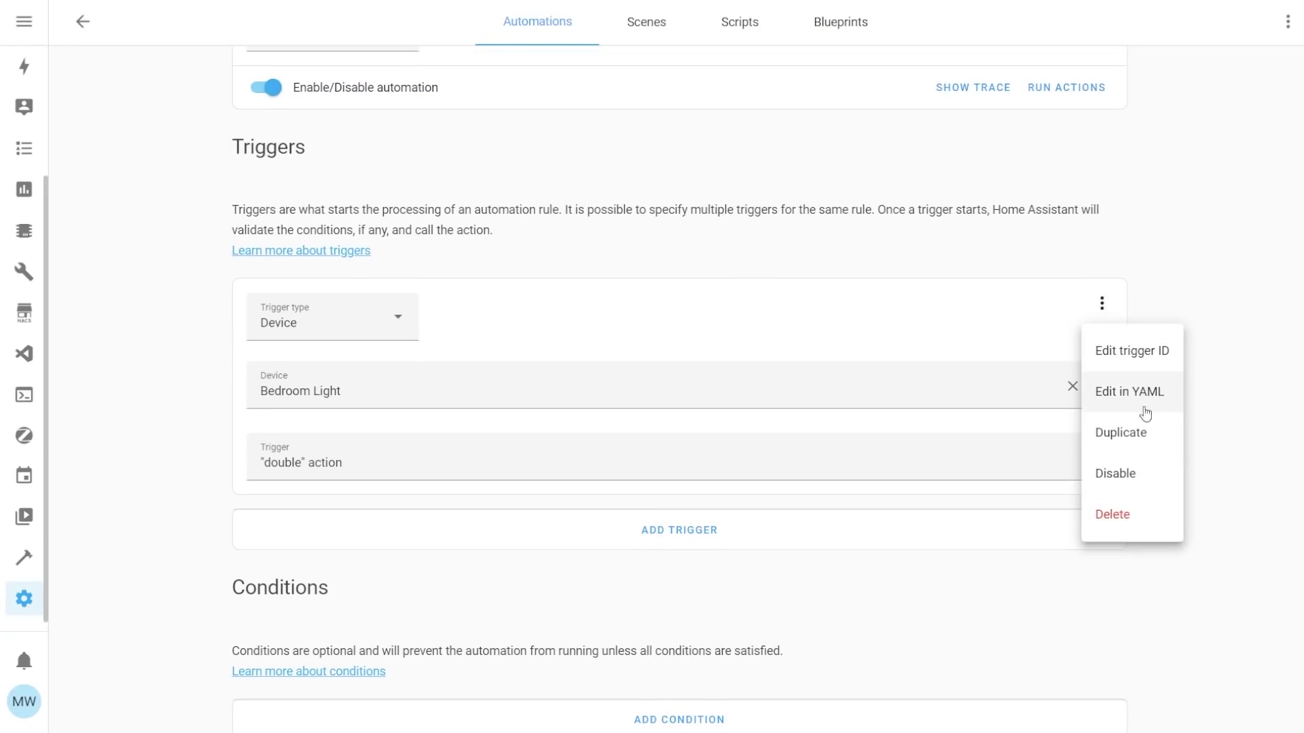
left_click(1123, 483)
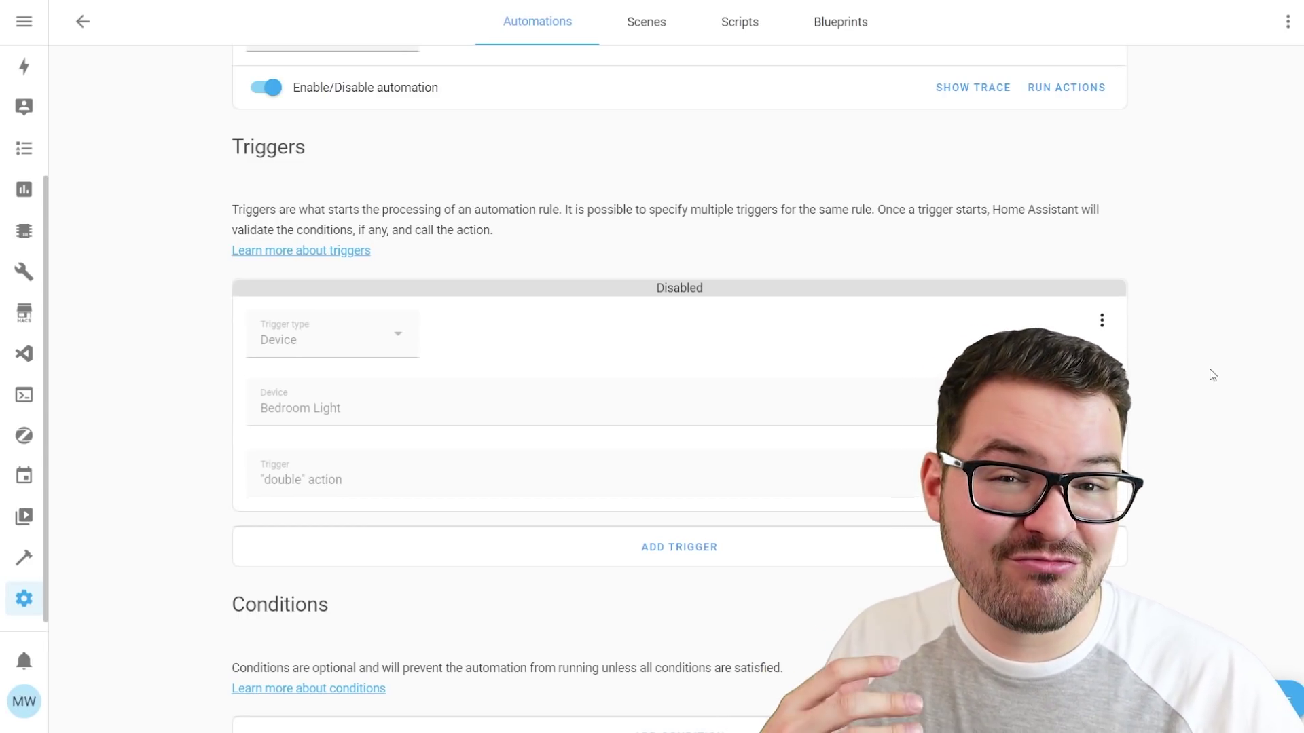
left_click(1102, 321)
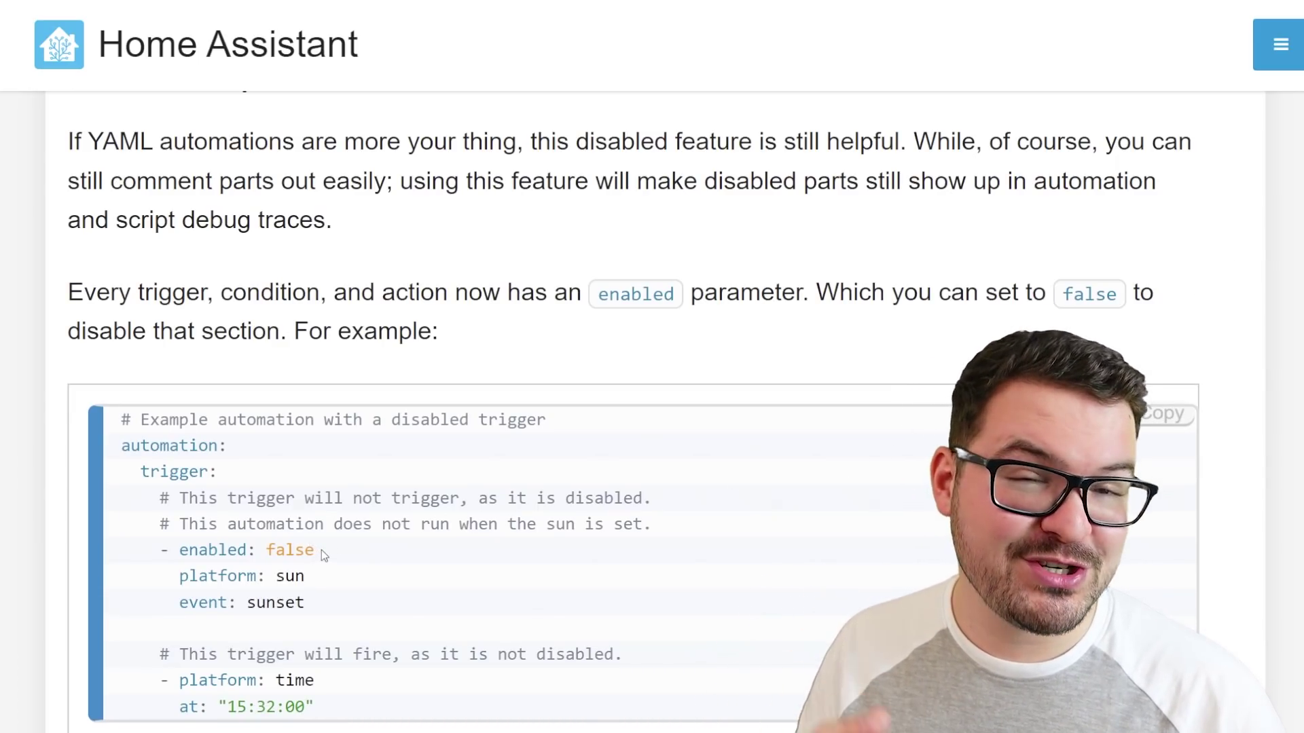
left_click_drag(198, 543, 177, 541)
left_click(372, 582)
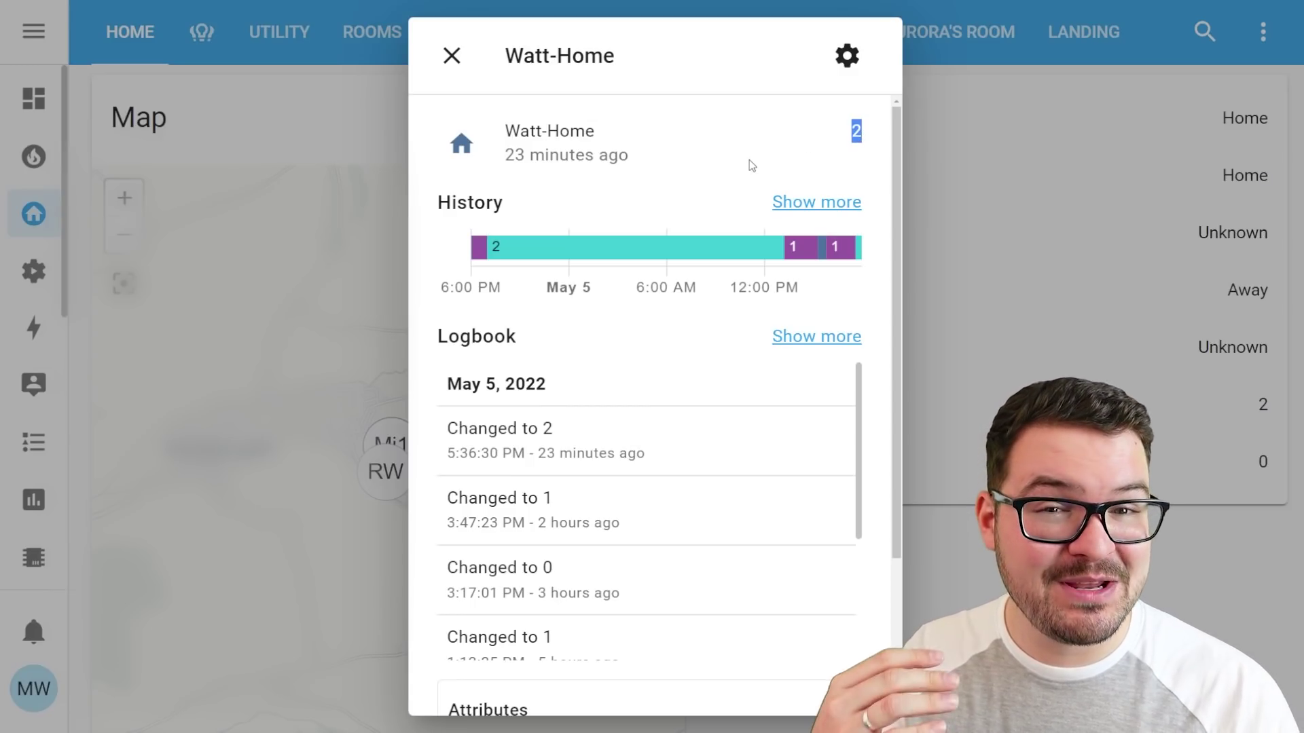
- Clear the state selection and scroll the Watt-Home zone dialog down to its Persons attribute
left_click(748, 165)
mouse_move(835, 253)
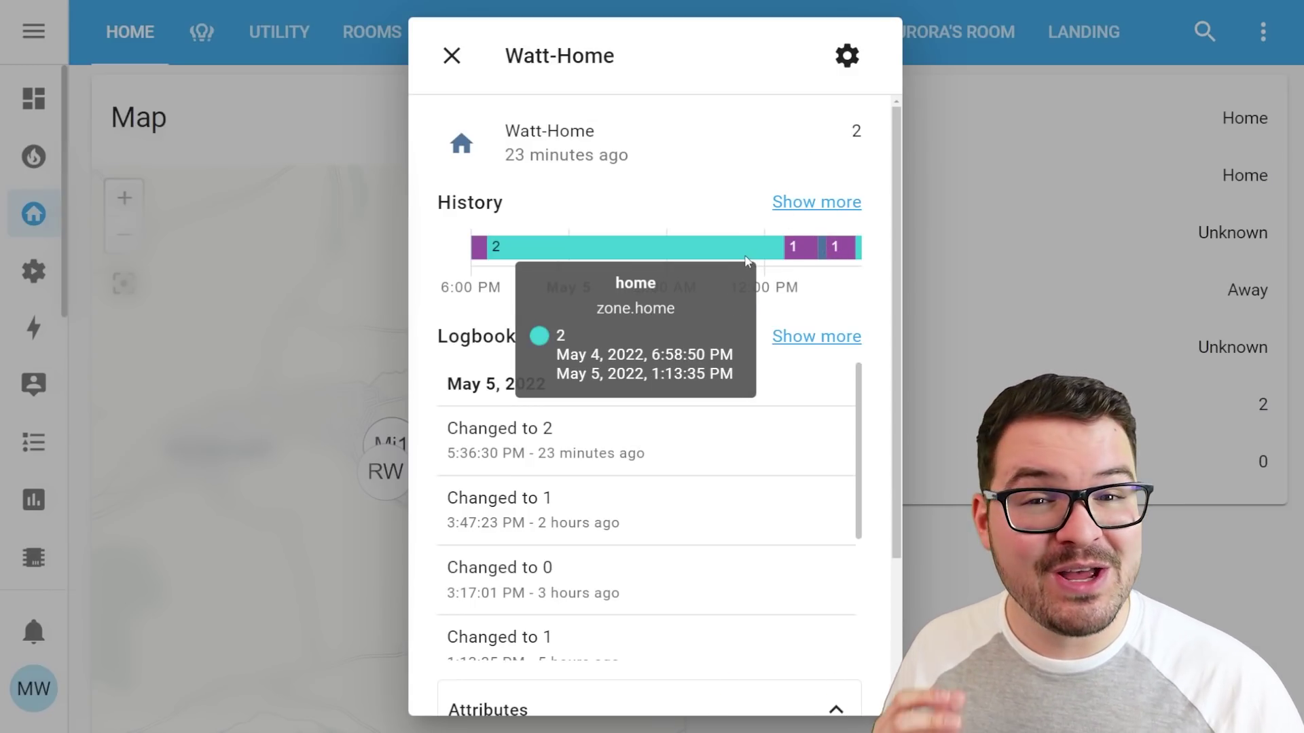
left_click_drag(896, 254, 915, 419)
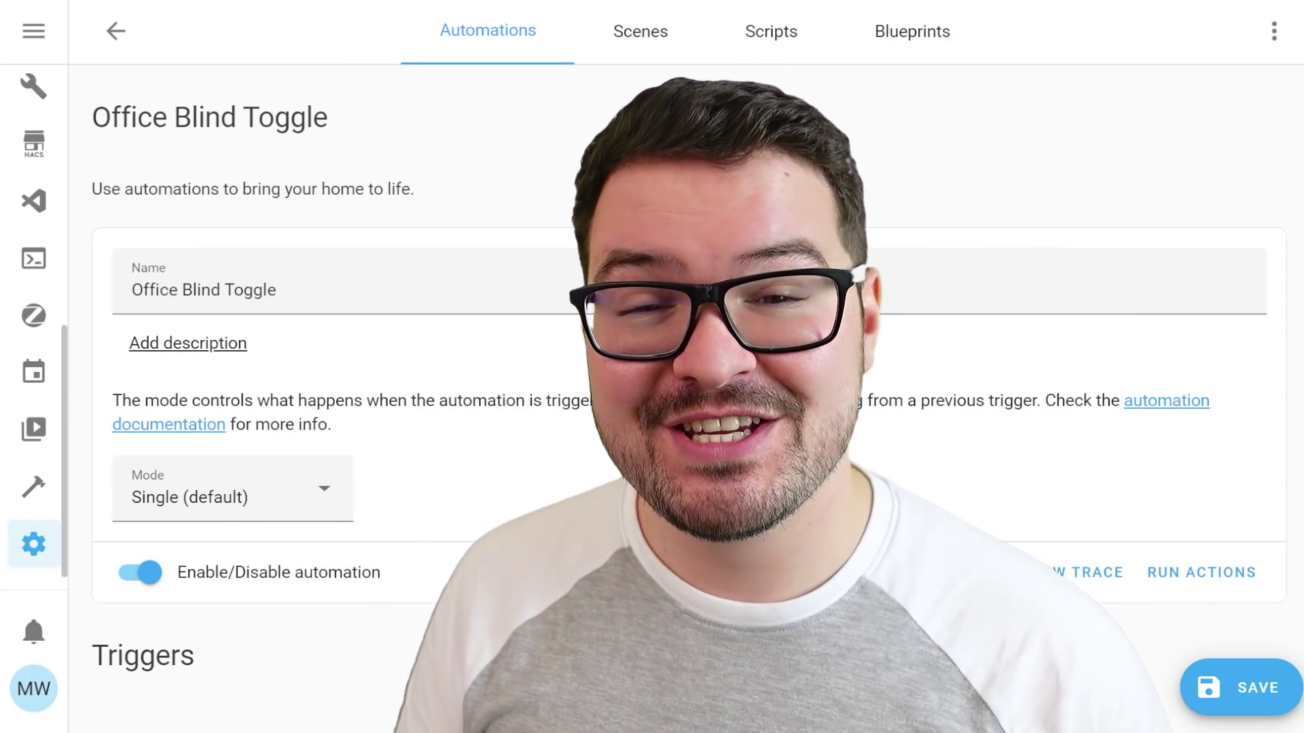
- Add a new action to Office Blind Toggle with the type Run in parallel
scroll(680, 407, "down", 8)
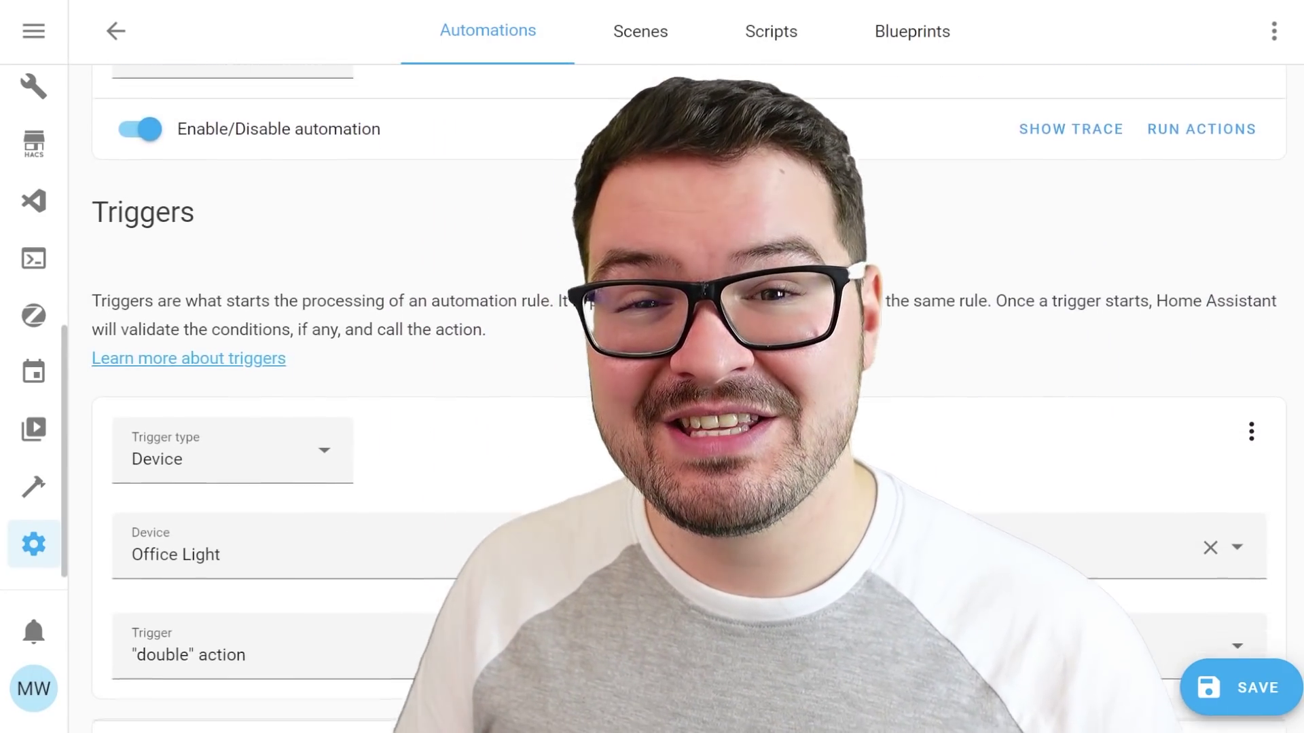
scroll(679, 407, "down", 10)
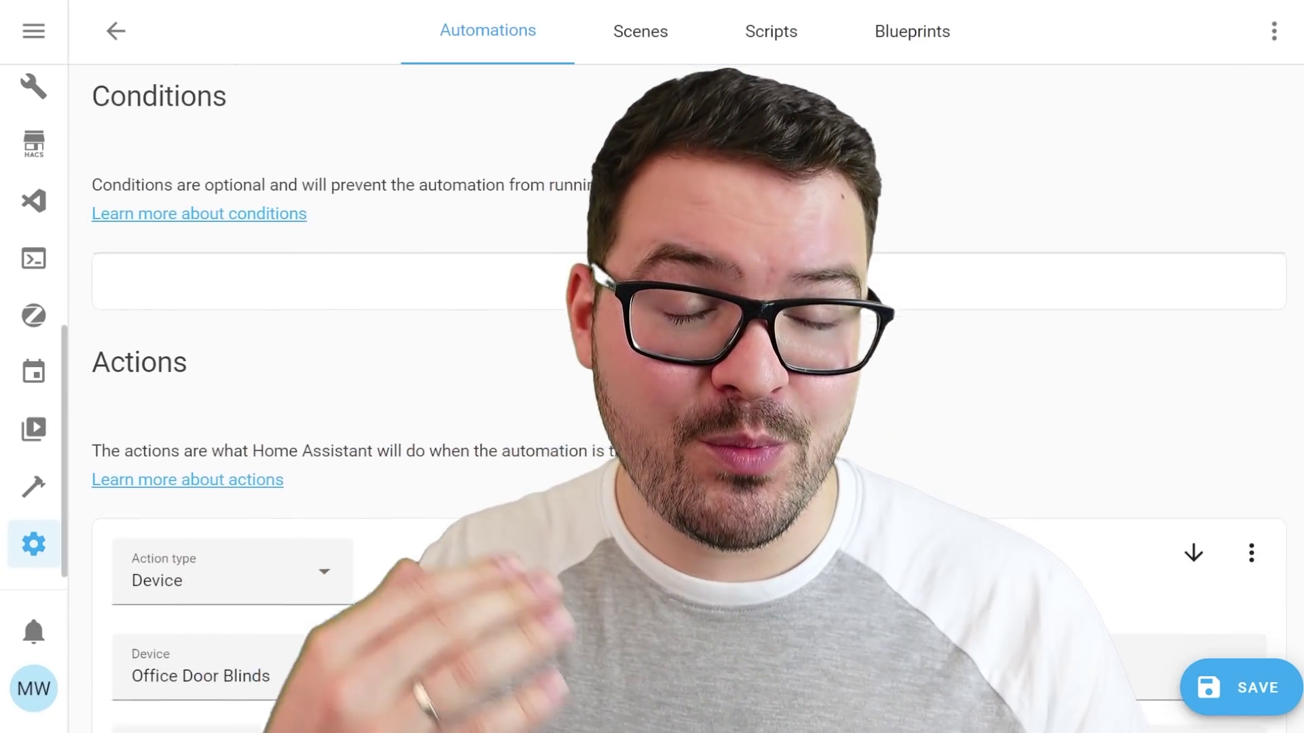
scroll(679, 407, "down", 3)
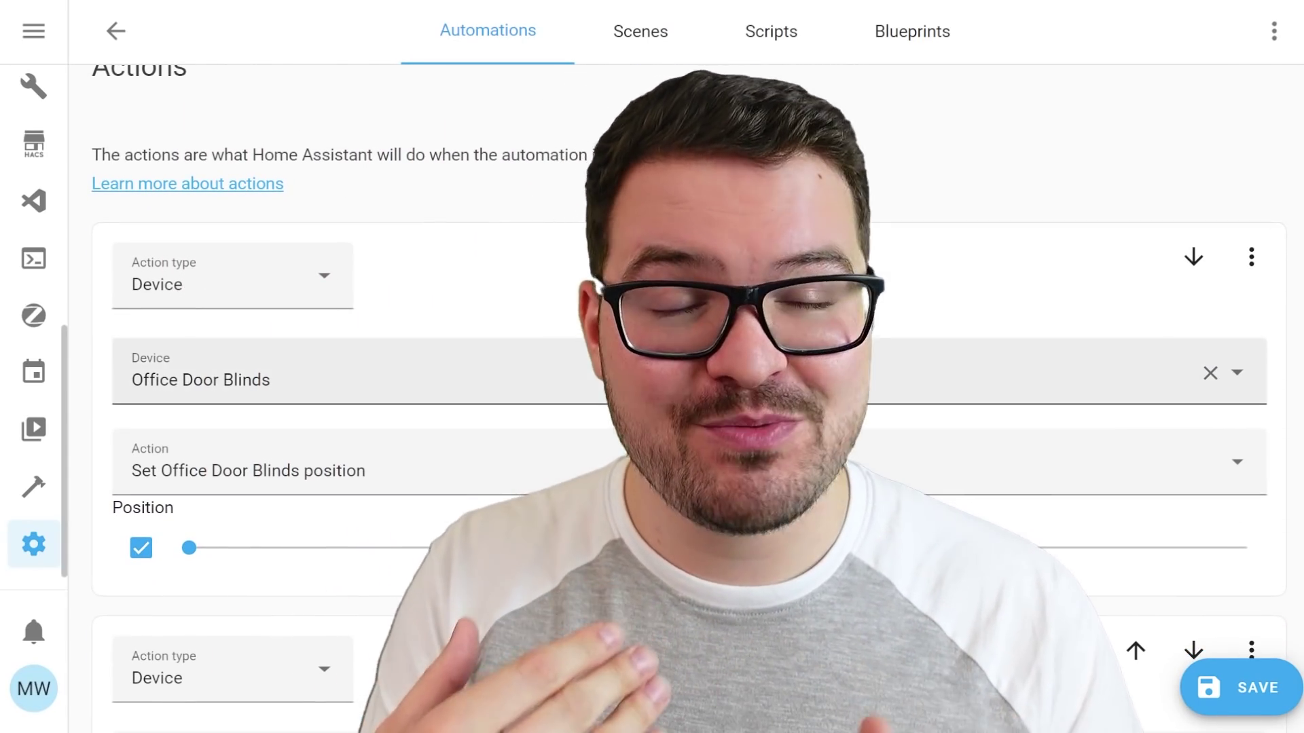
scroll(863, 341, "down", 7)
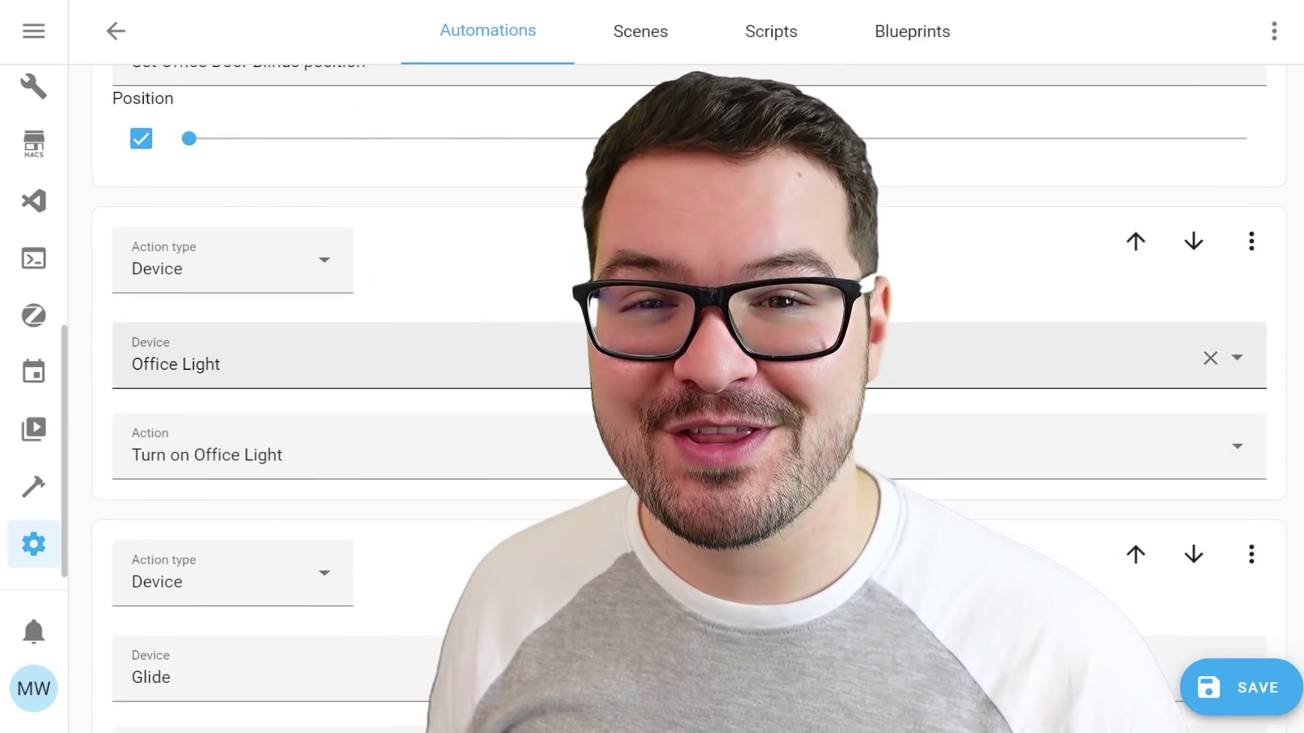
scroll(1180, 521, "down", 10)
left_click(751, 682)
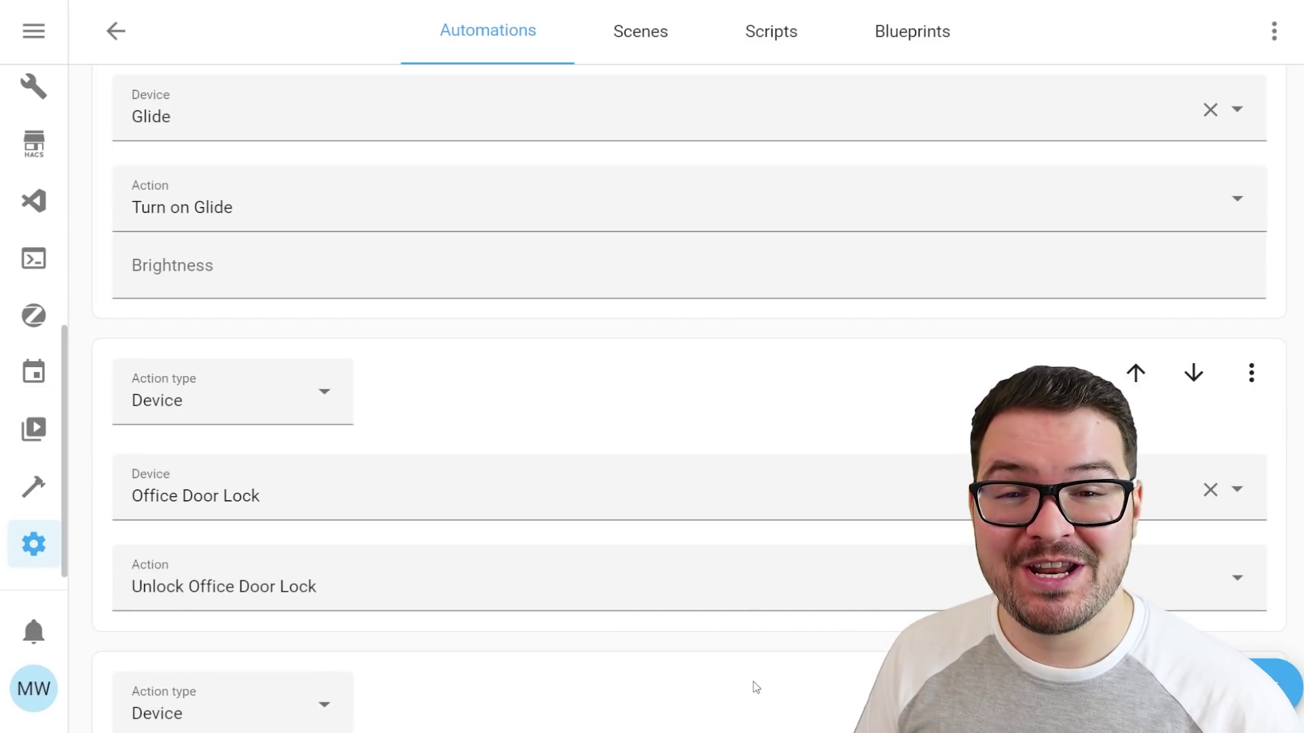
scroll(756, 688, "down", 5)
left_click(306, 402)
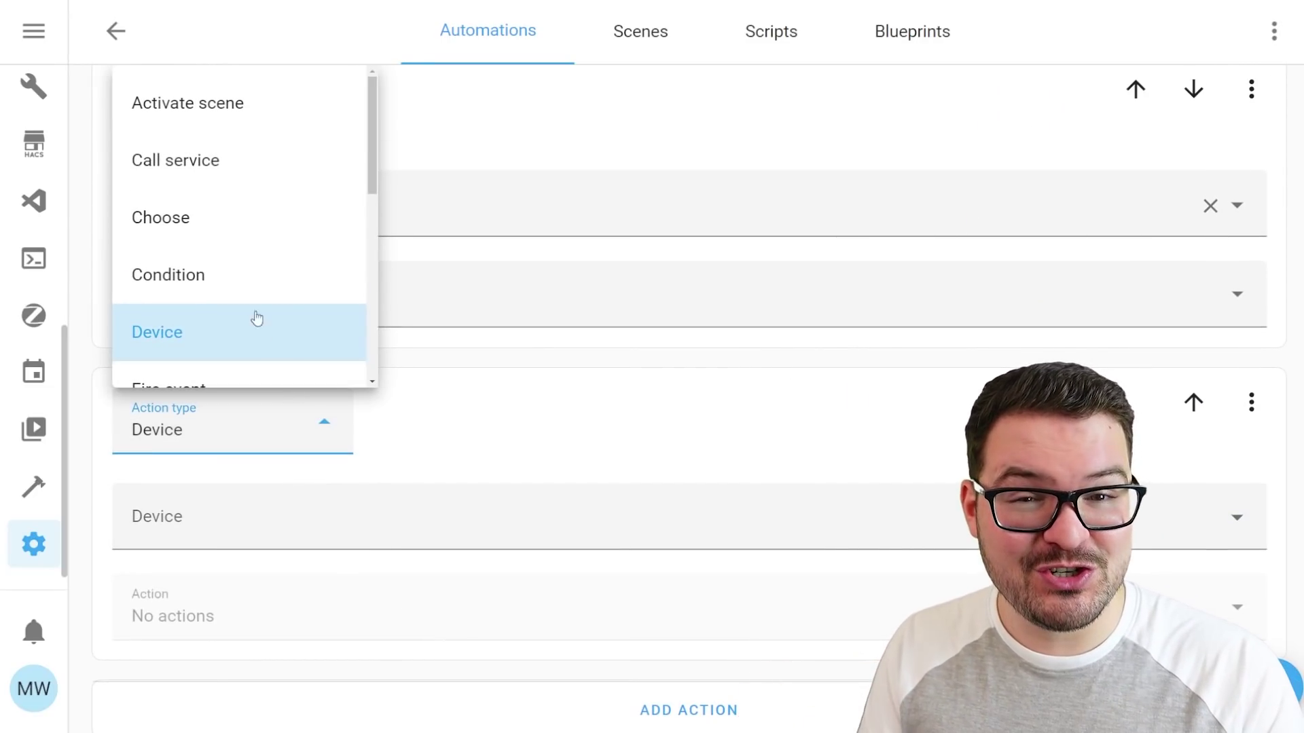
scroll(254, 312, "down", 5)
left_click(238, 343)
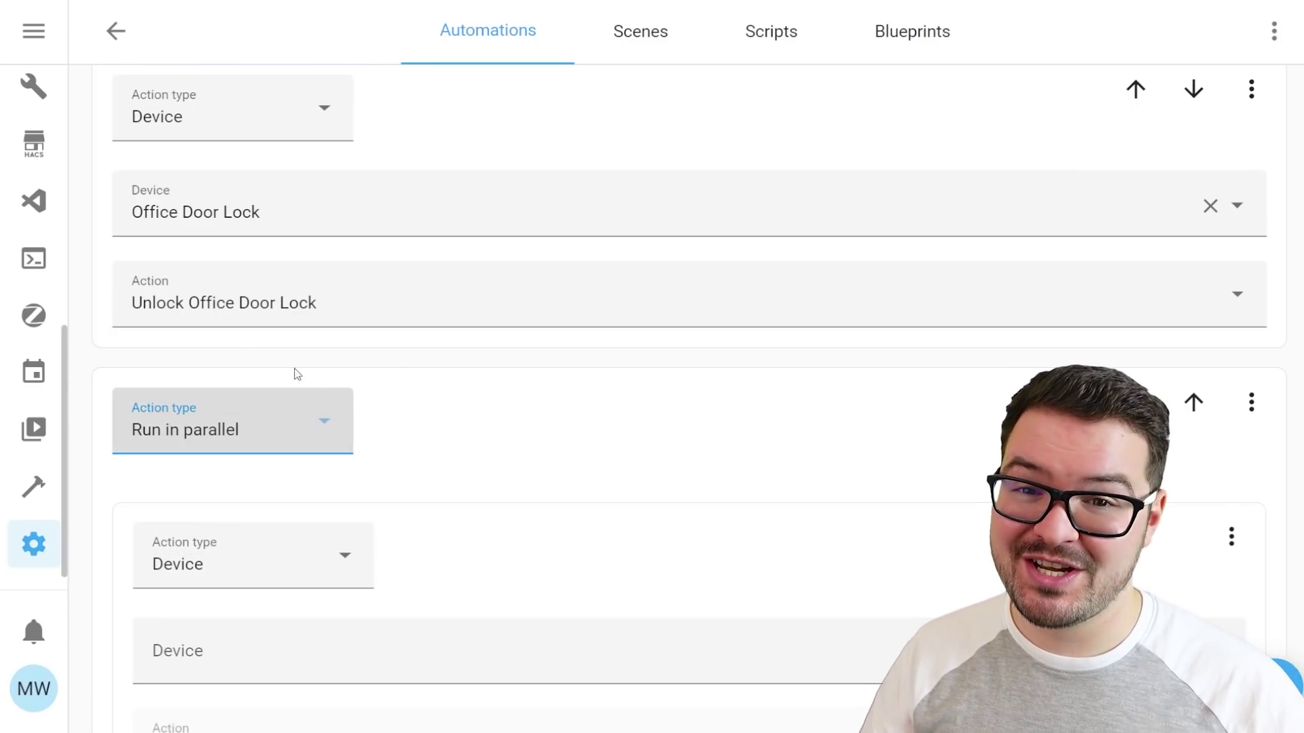
- Make the nested action call the notify alexa_media_bedroom_echo service and start its message with 'G'
scroll(502, 450, "down", 3)
left_click(308, 378)
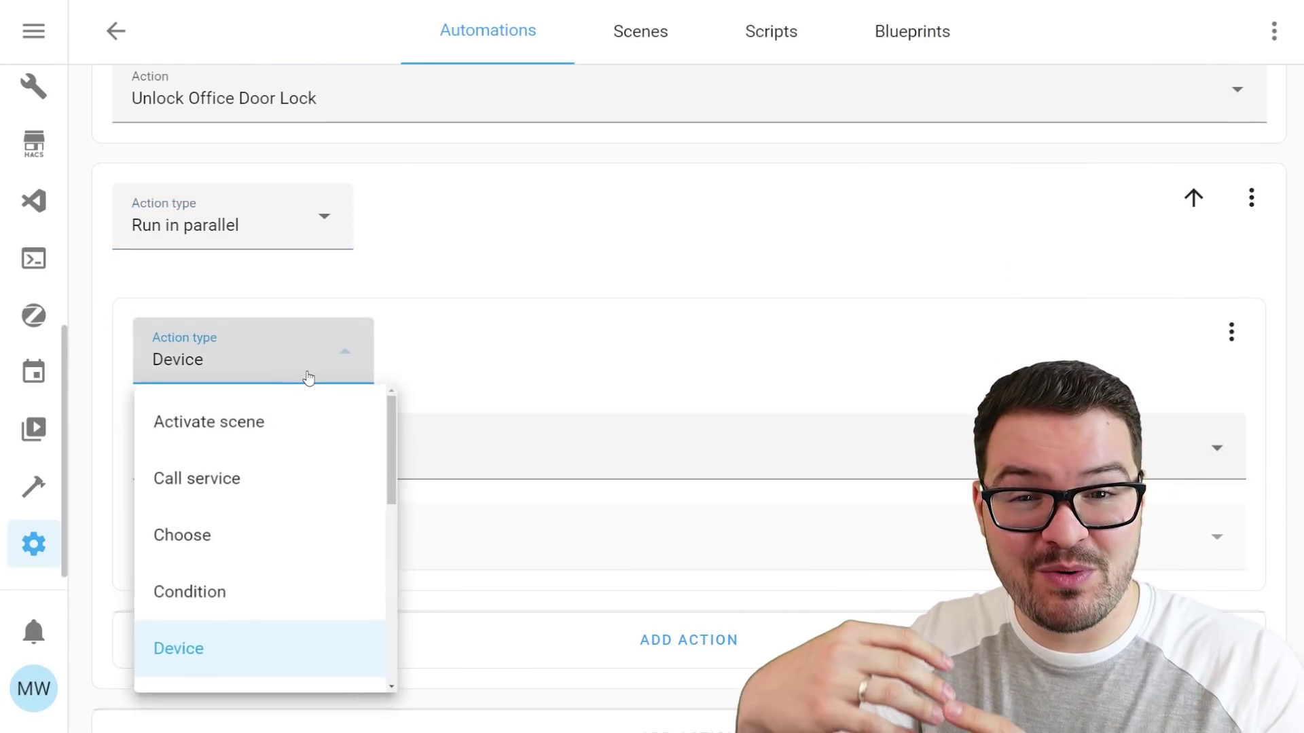
left_click(292, 477)
left_click(305, 460)
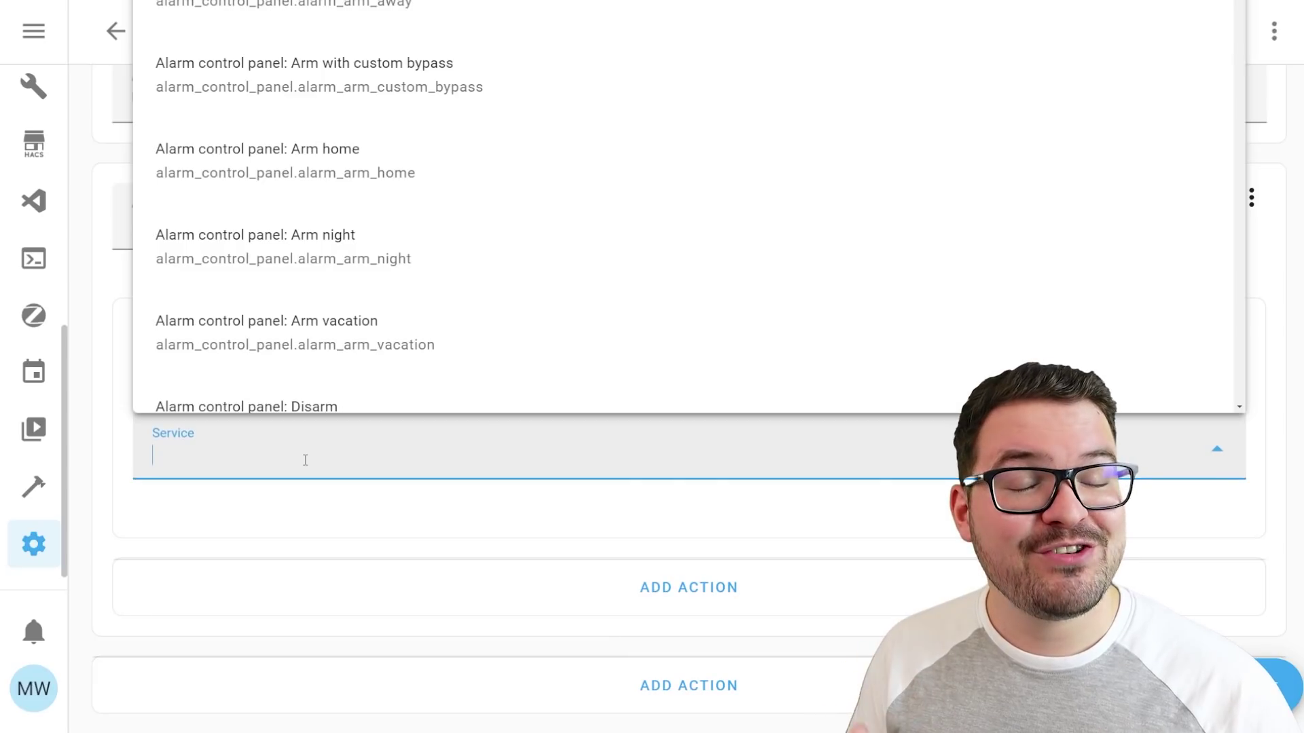
type("notif")
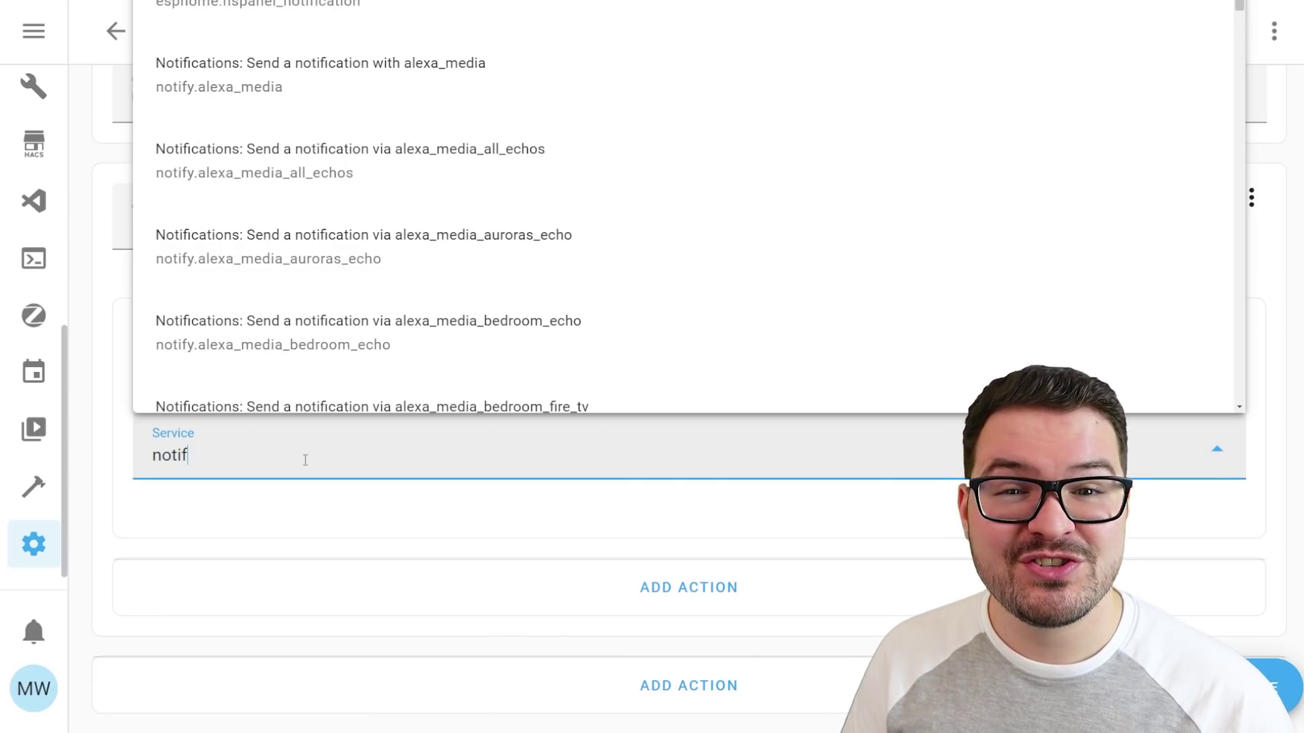
left_click(394, 317)
scroll(737, 393, "down", 3)
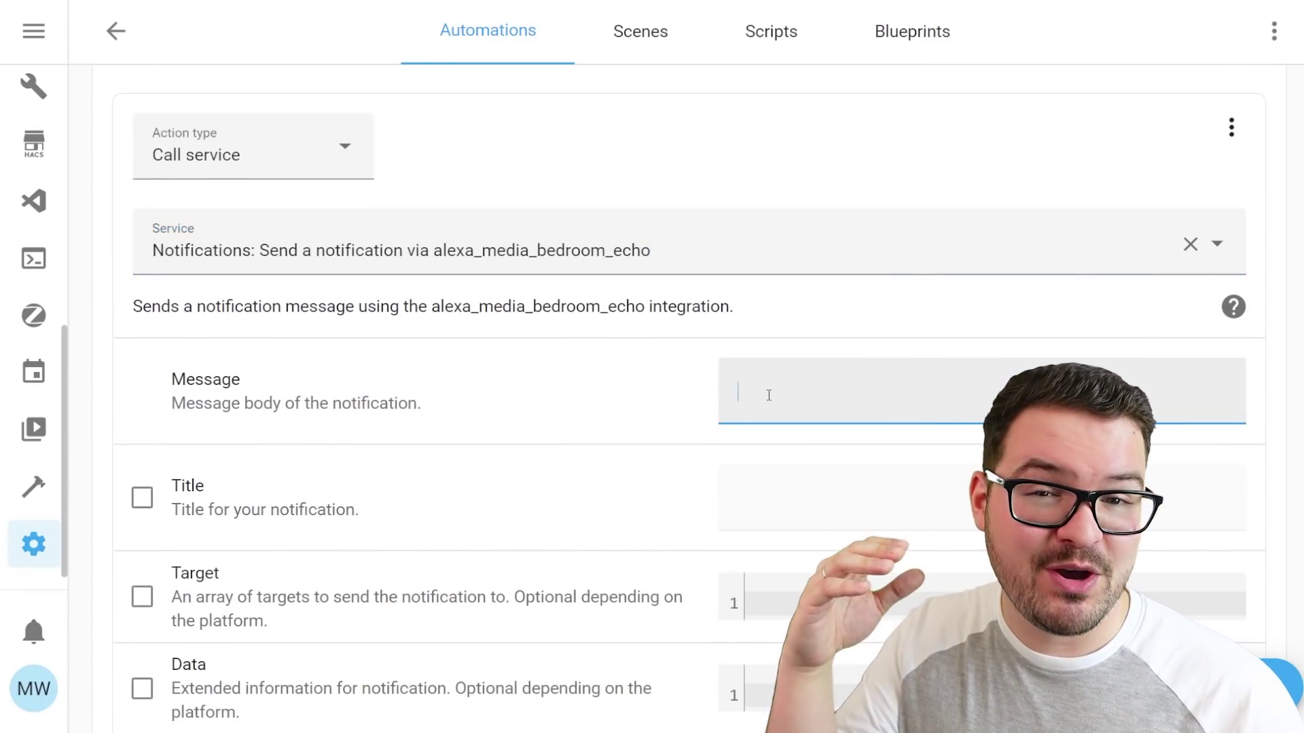
type("G")
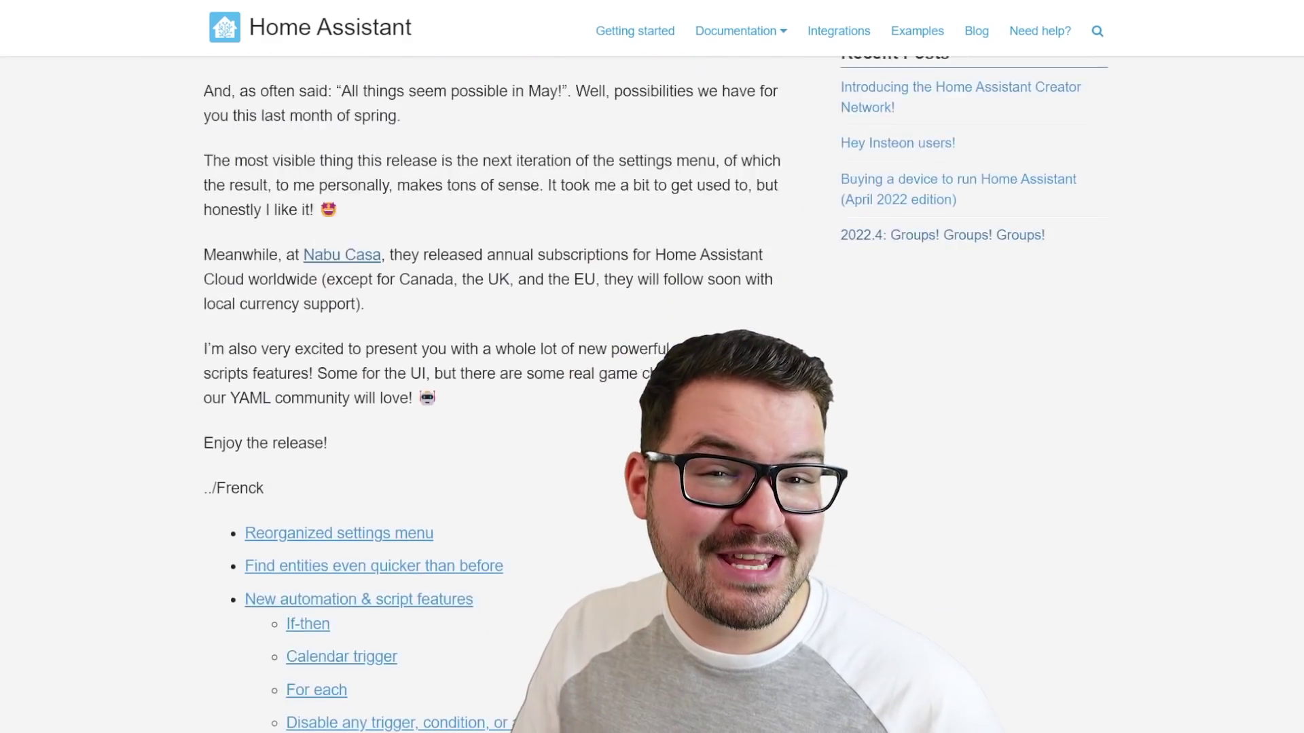
scroll(475, 380, "down", 20)
scroll(475, 381, "down", 20)
scroll(476, 381, "down", 20)
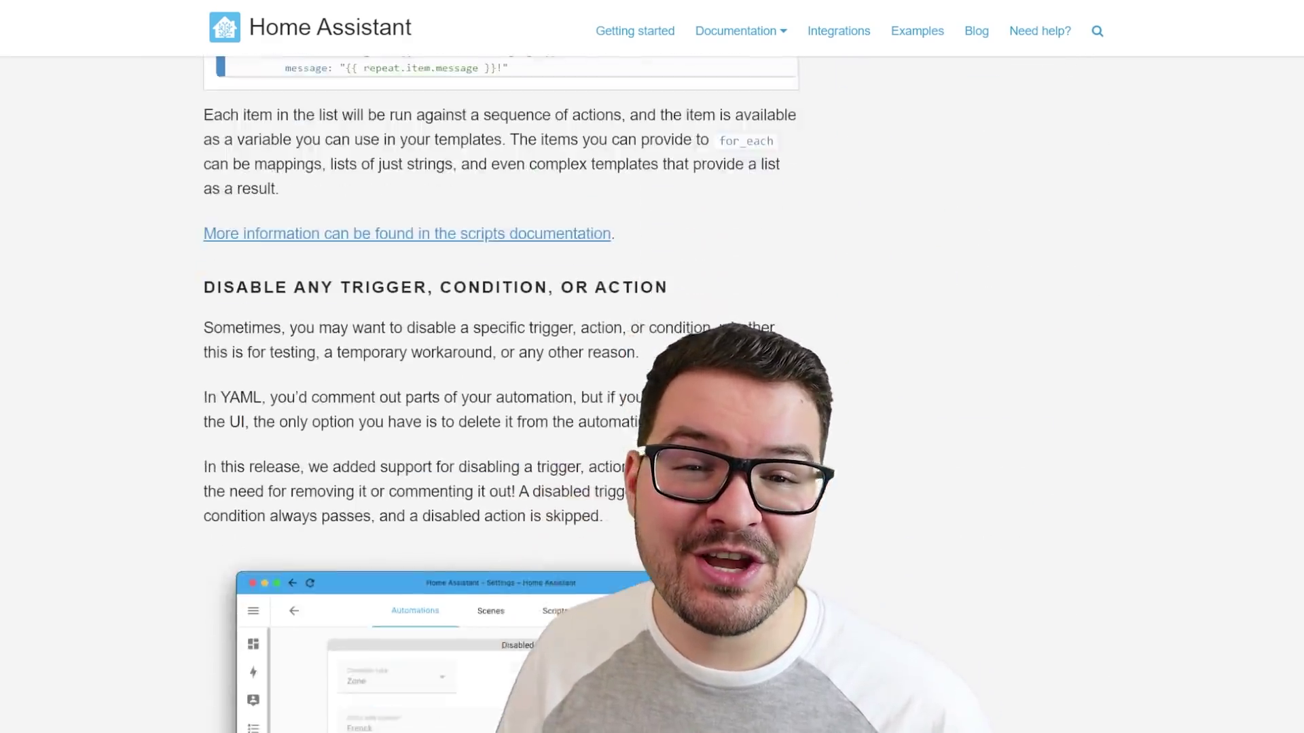
scroll(475, 381, "down", 20)
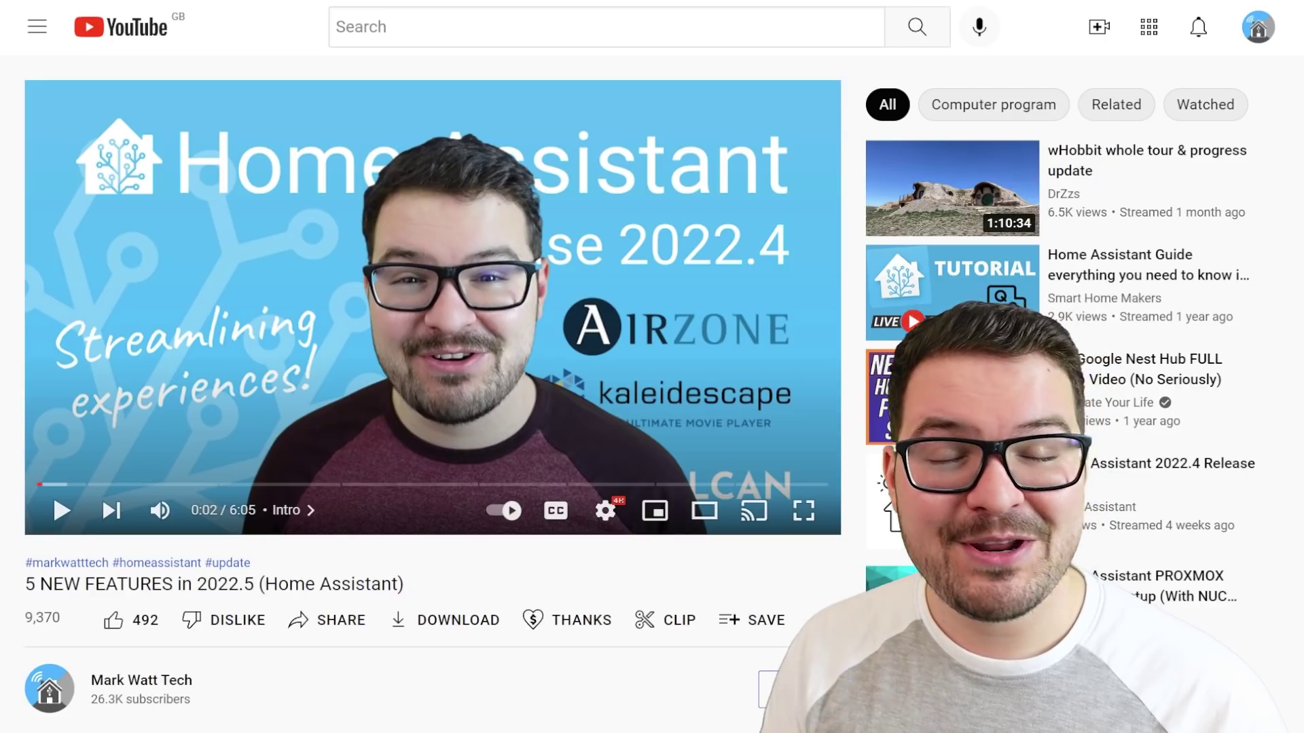
- Like the '5 New Features in 2022.5 (Home Assistant)' video and subscribe to its channel
scroll(435, 381, "down", 3)
scroll(435, 380, "down", 2)
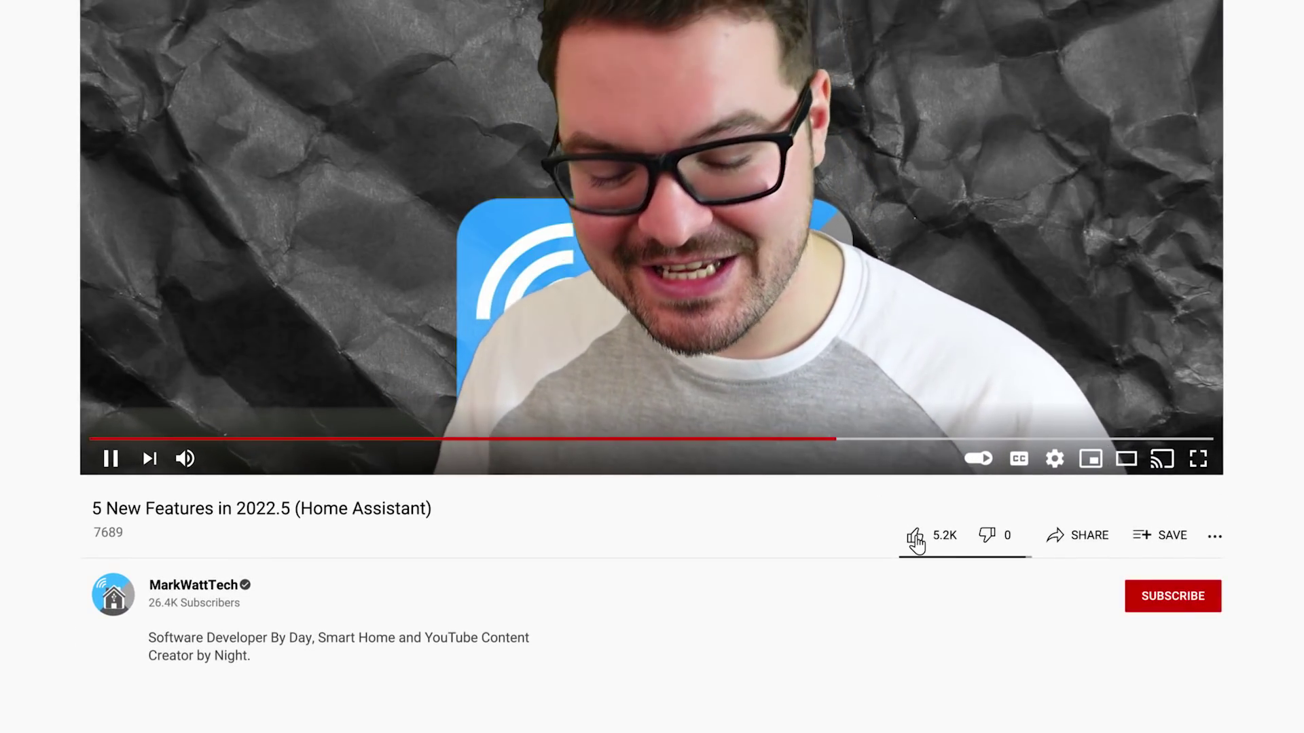
left_click(913, 535)
left_click(1200, 601)
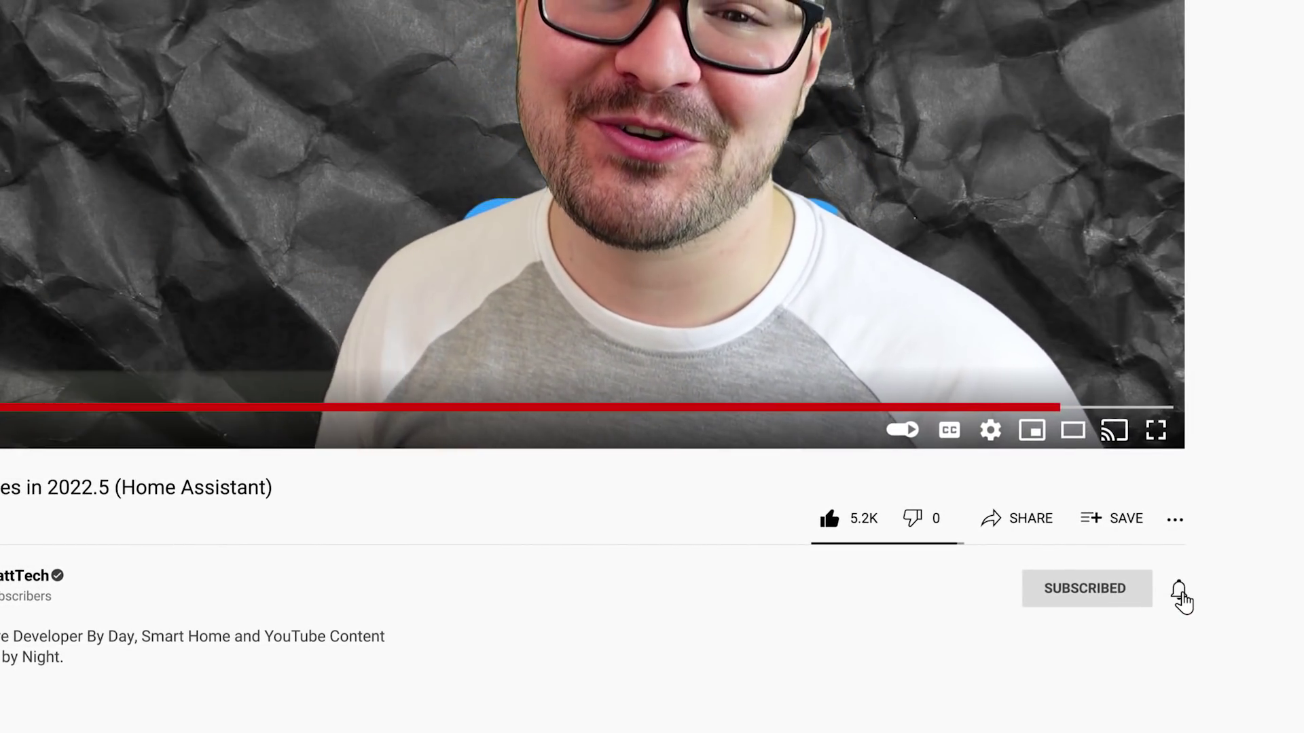